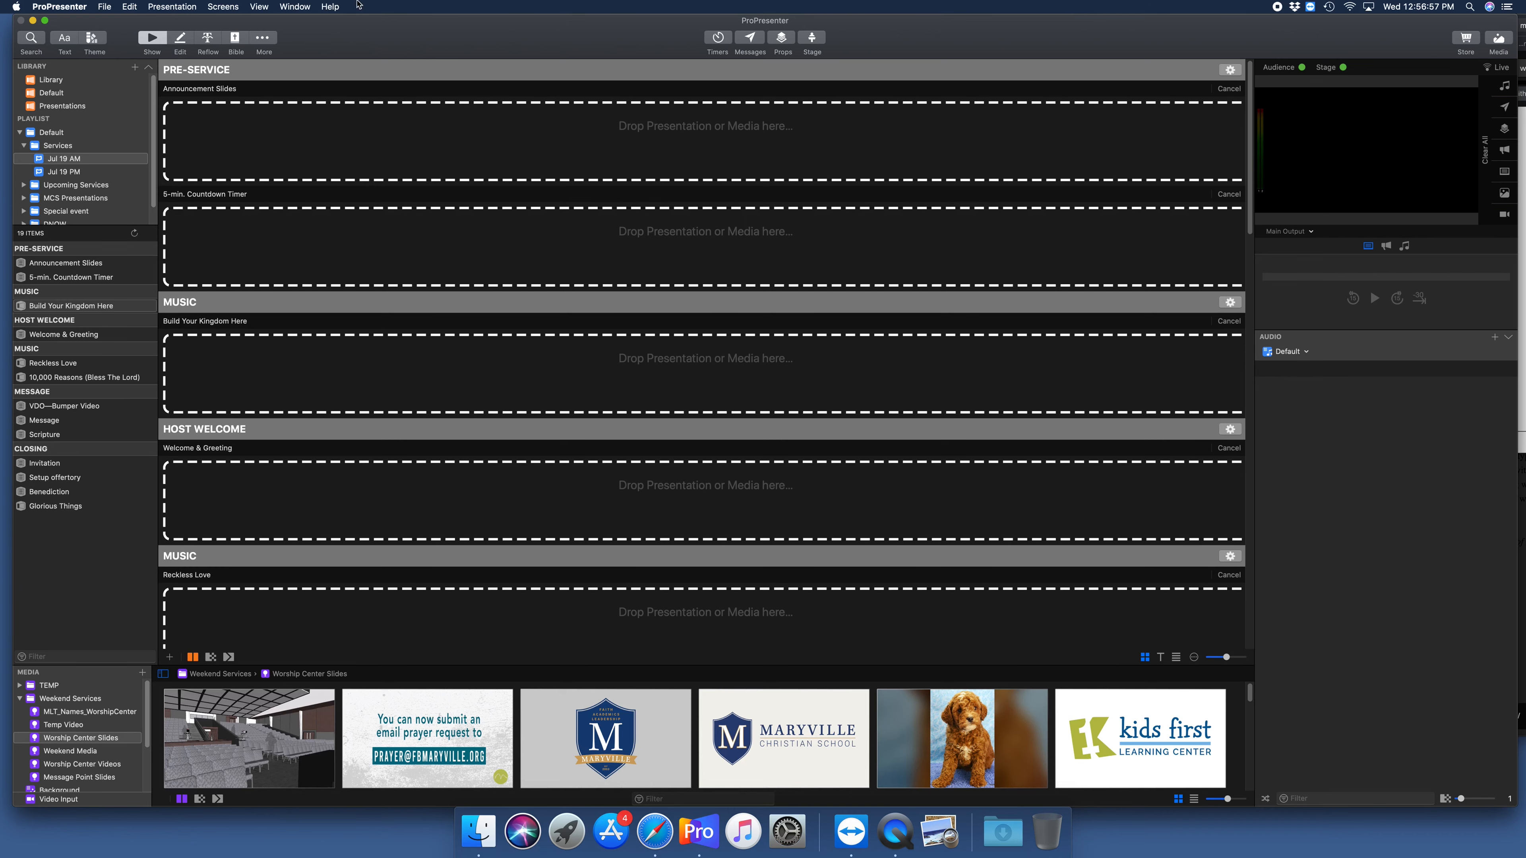
Step: Open the presentation search, clear the old search term, and browse the full library list
left_click_drag(379, 47, 395, 39)
left_click_drag(365, 30, 361, 29)
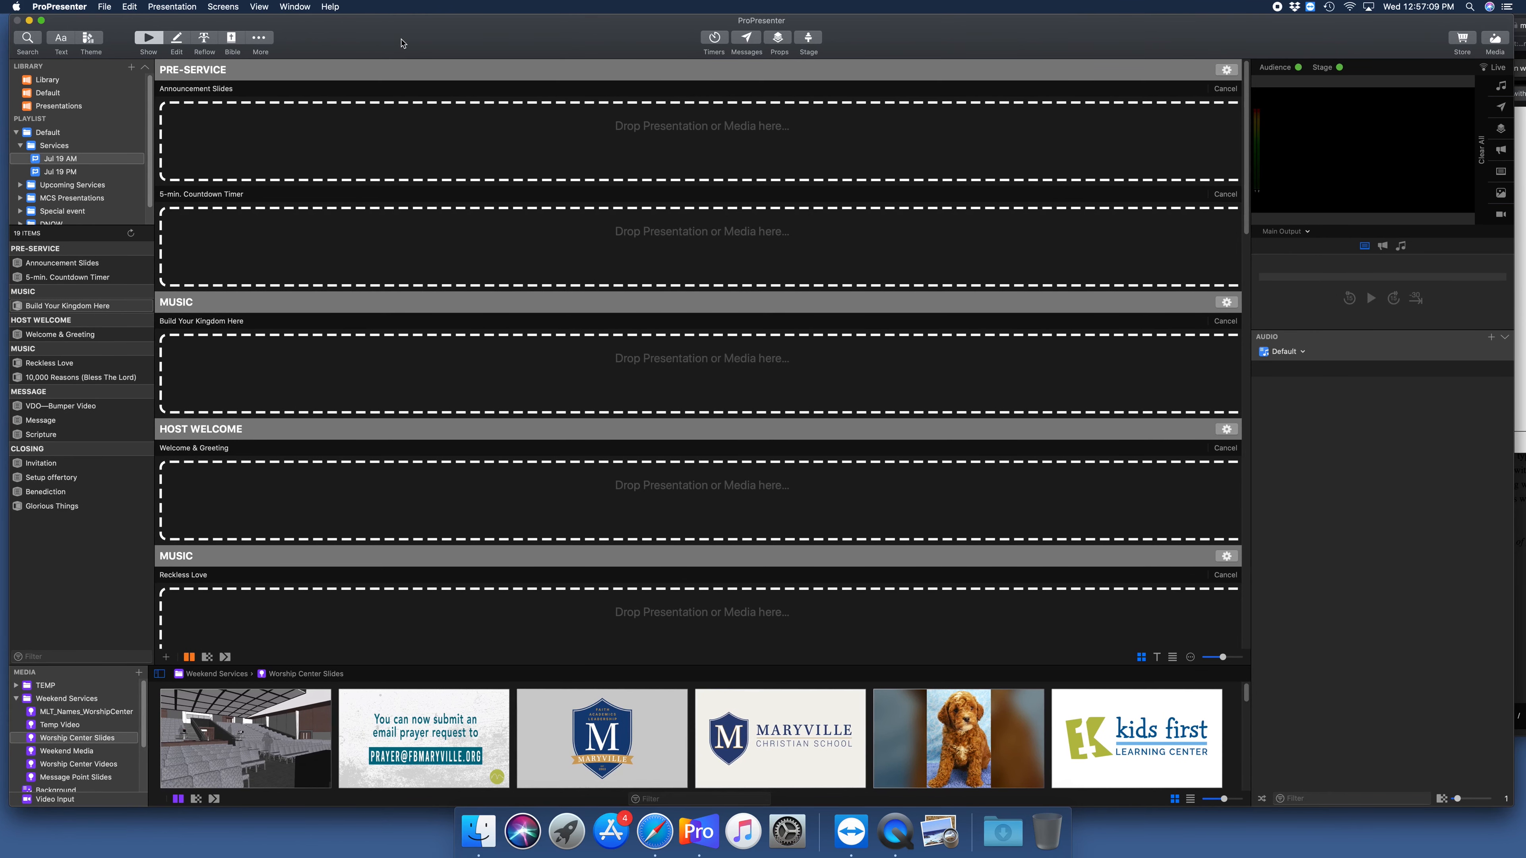
key("super+f")
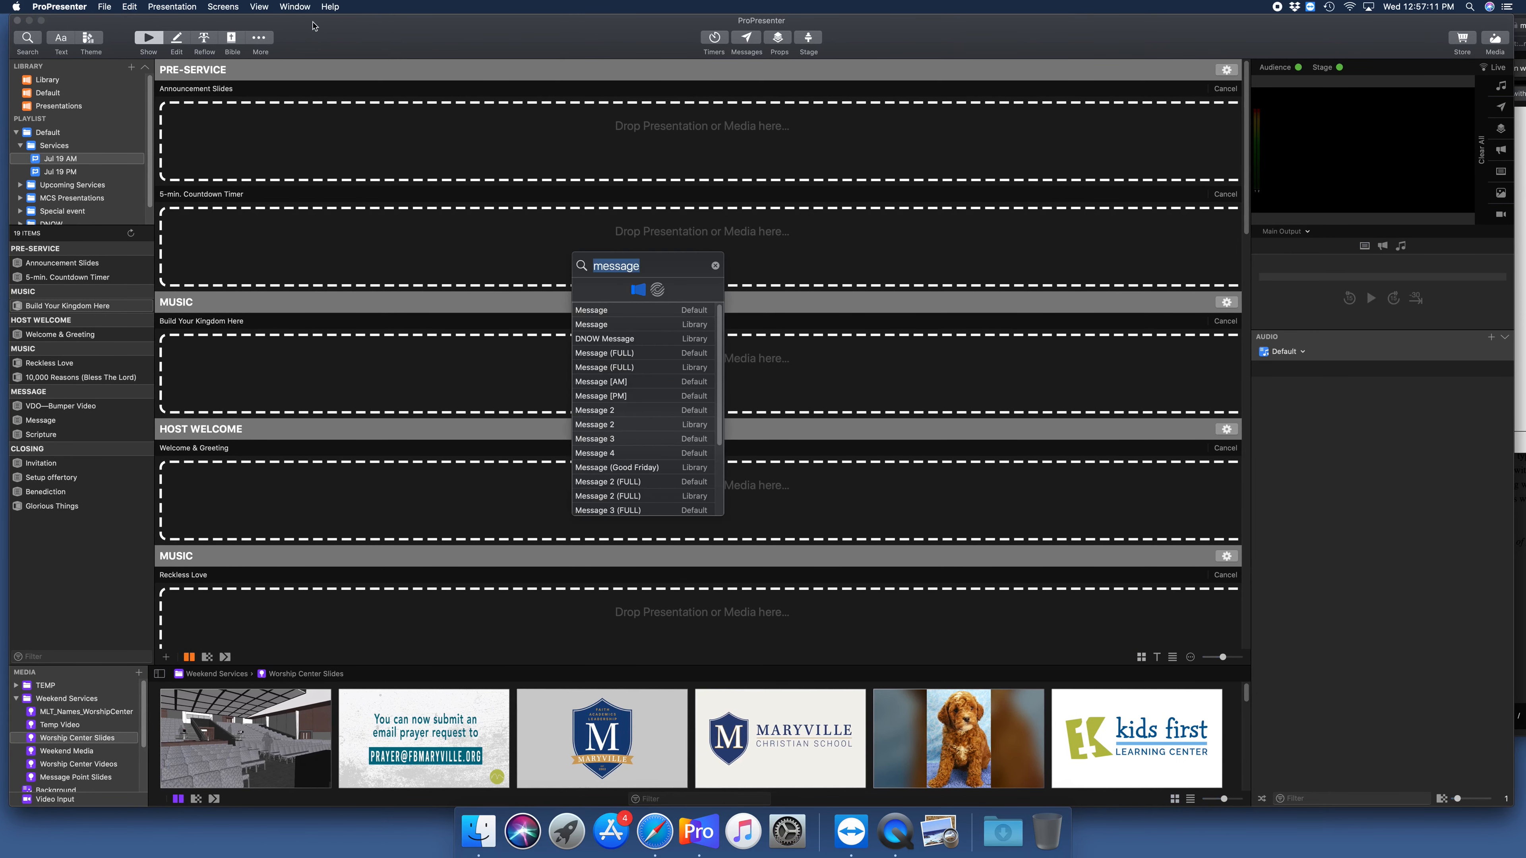
left_click(716, 266)
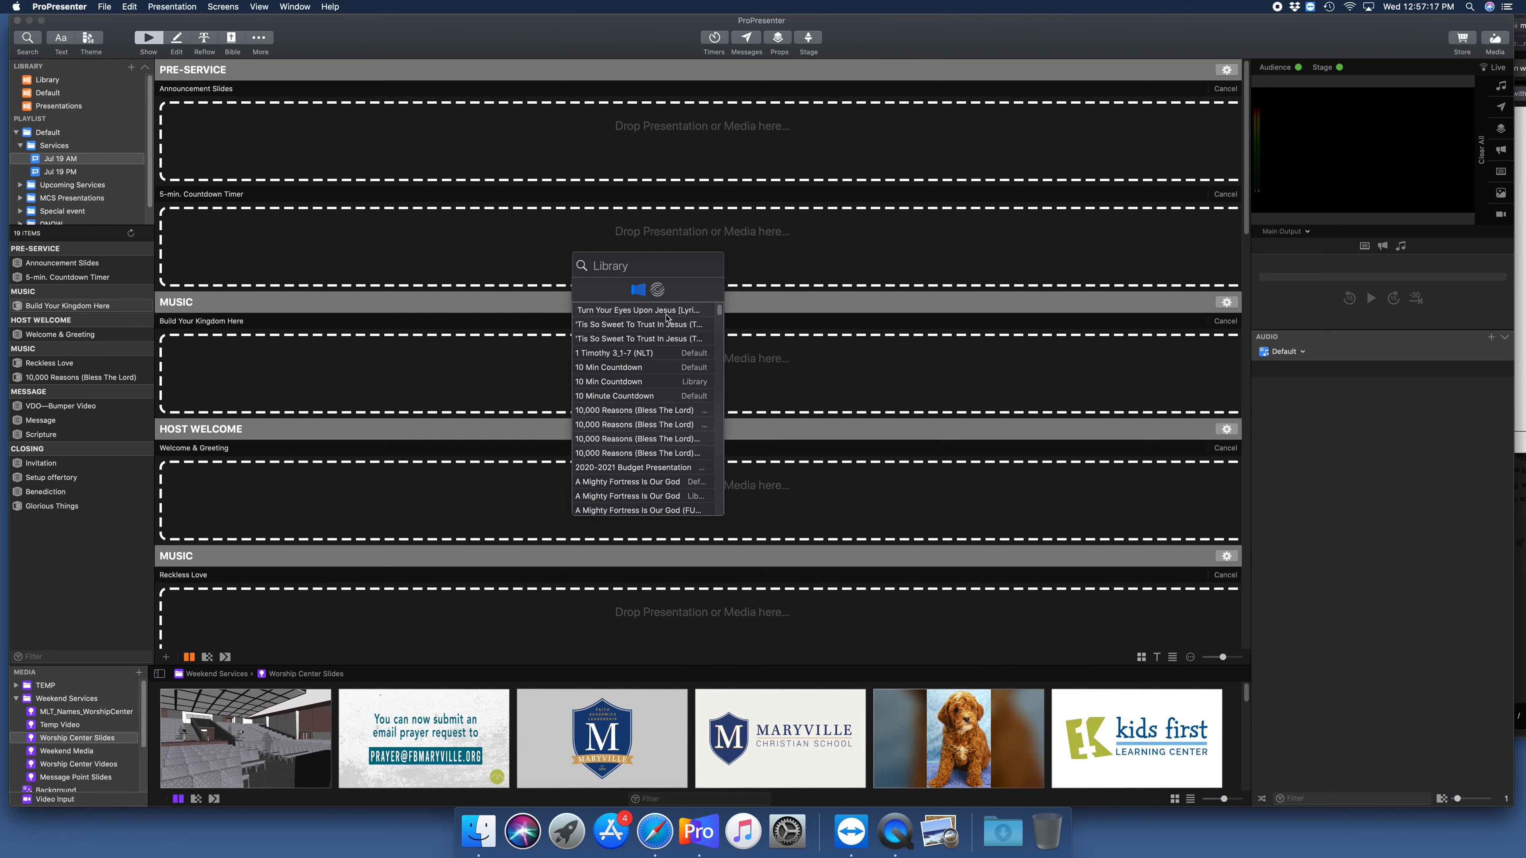
scroll(646, 387, "down", 10)
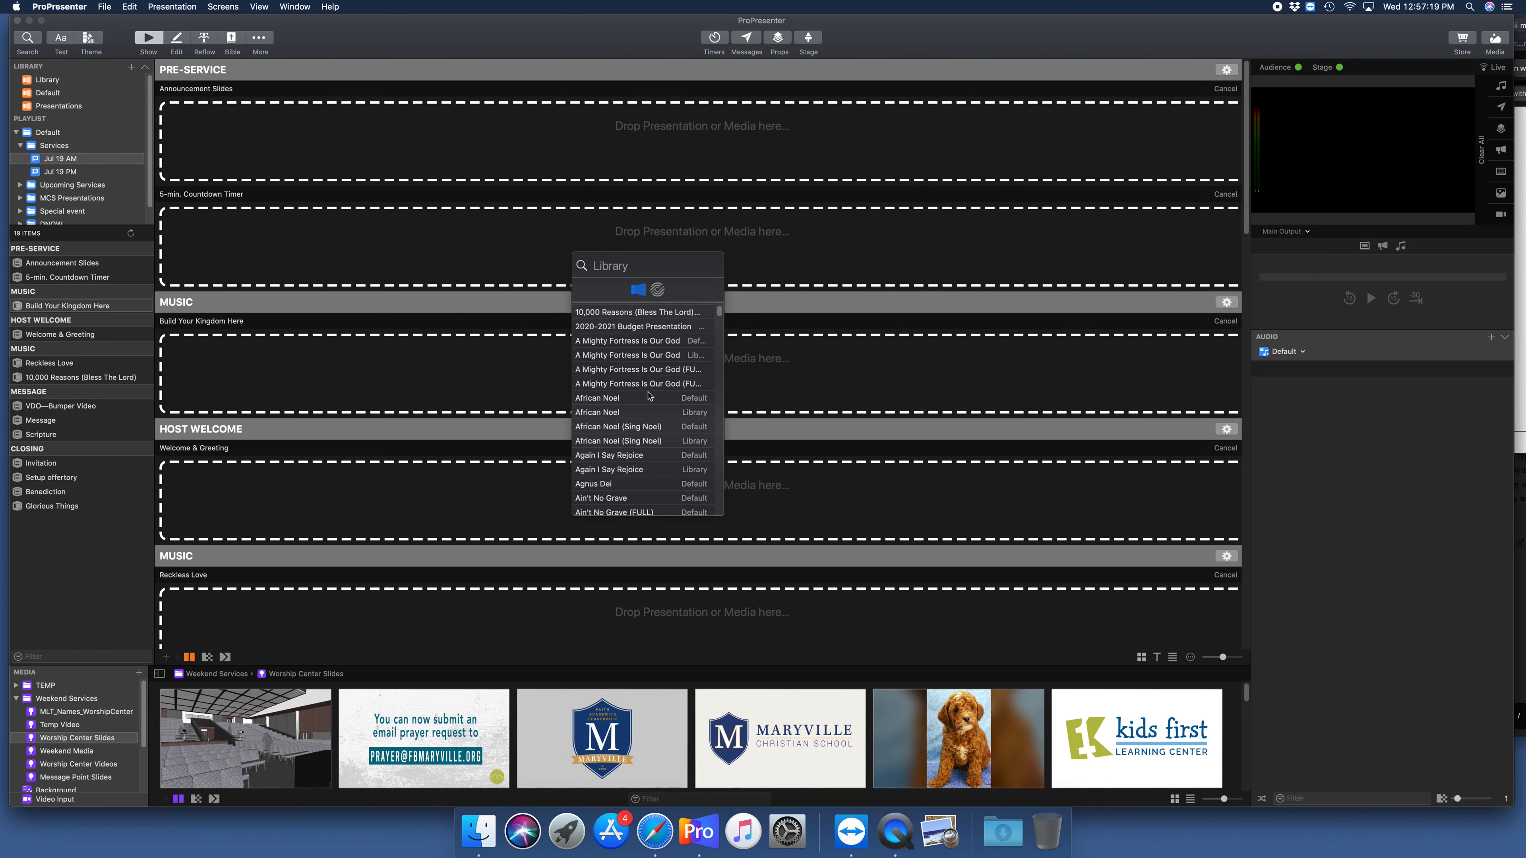
scroll(647, 399, "down", 15)
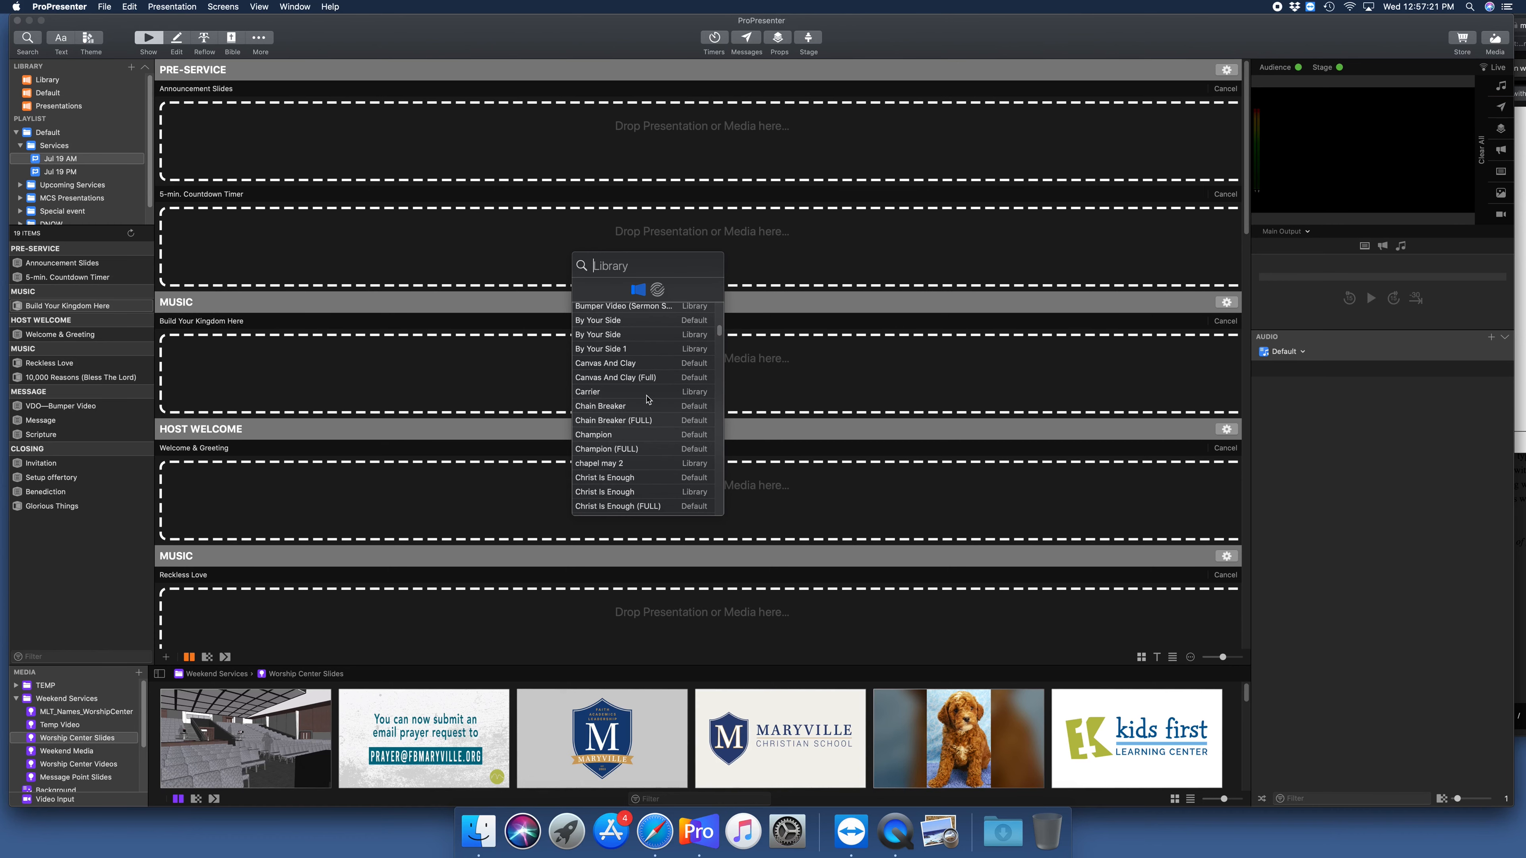
scroll(647, 398, "down", 15)
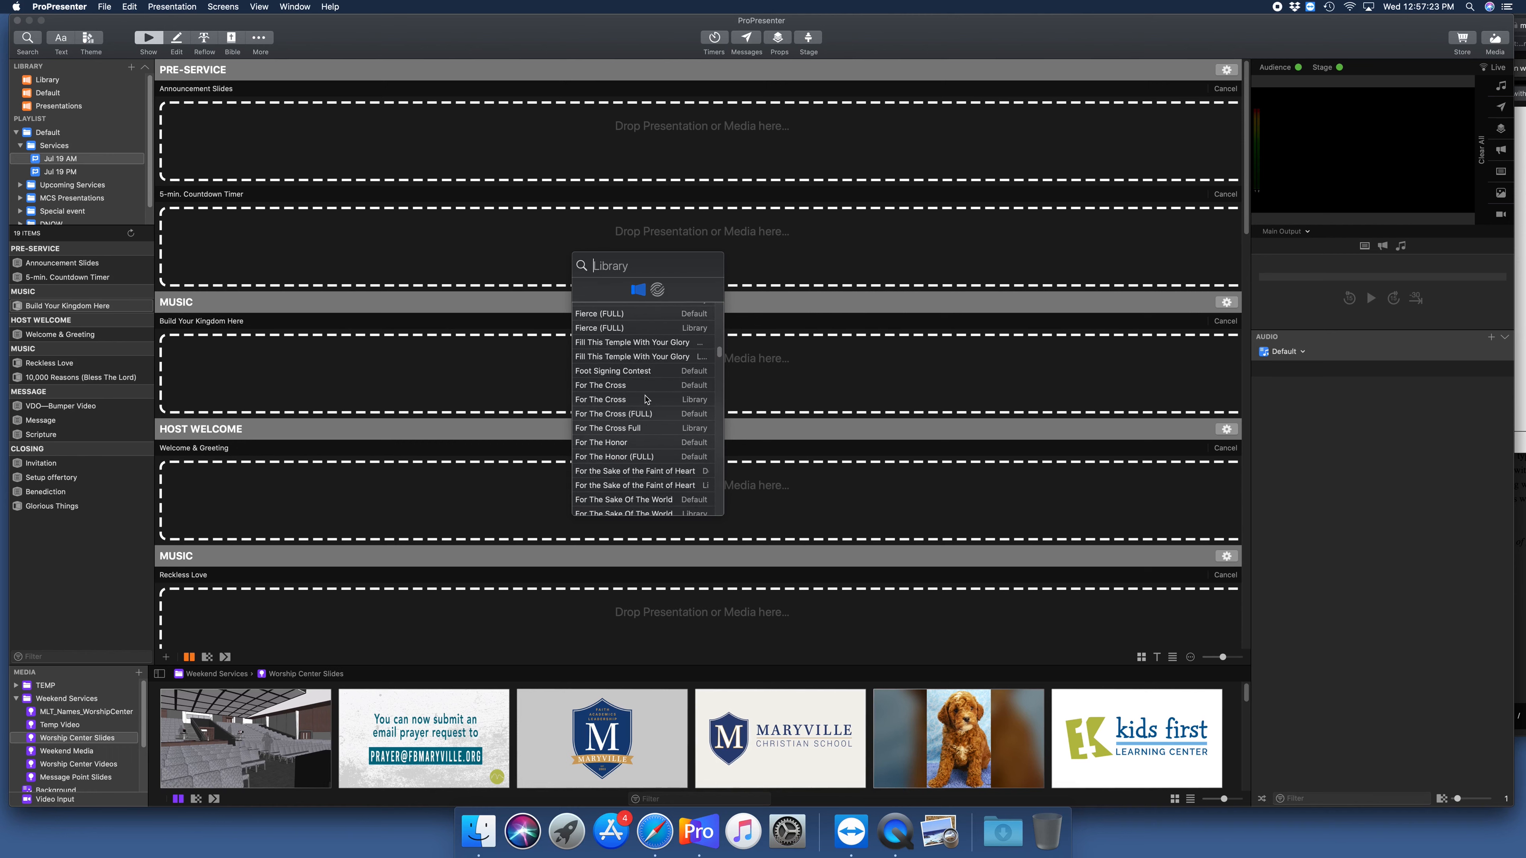
scroll(649, 396, "down", 15)
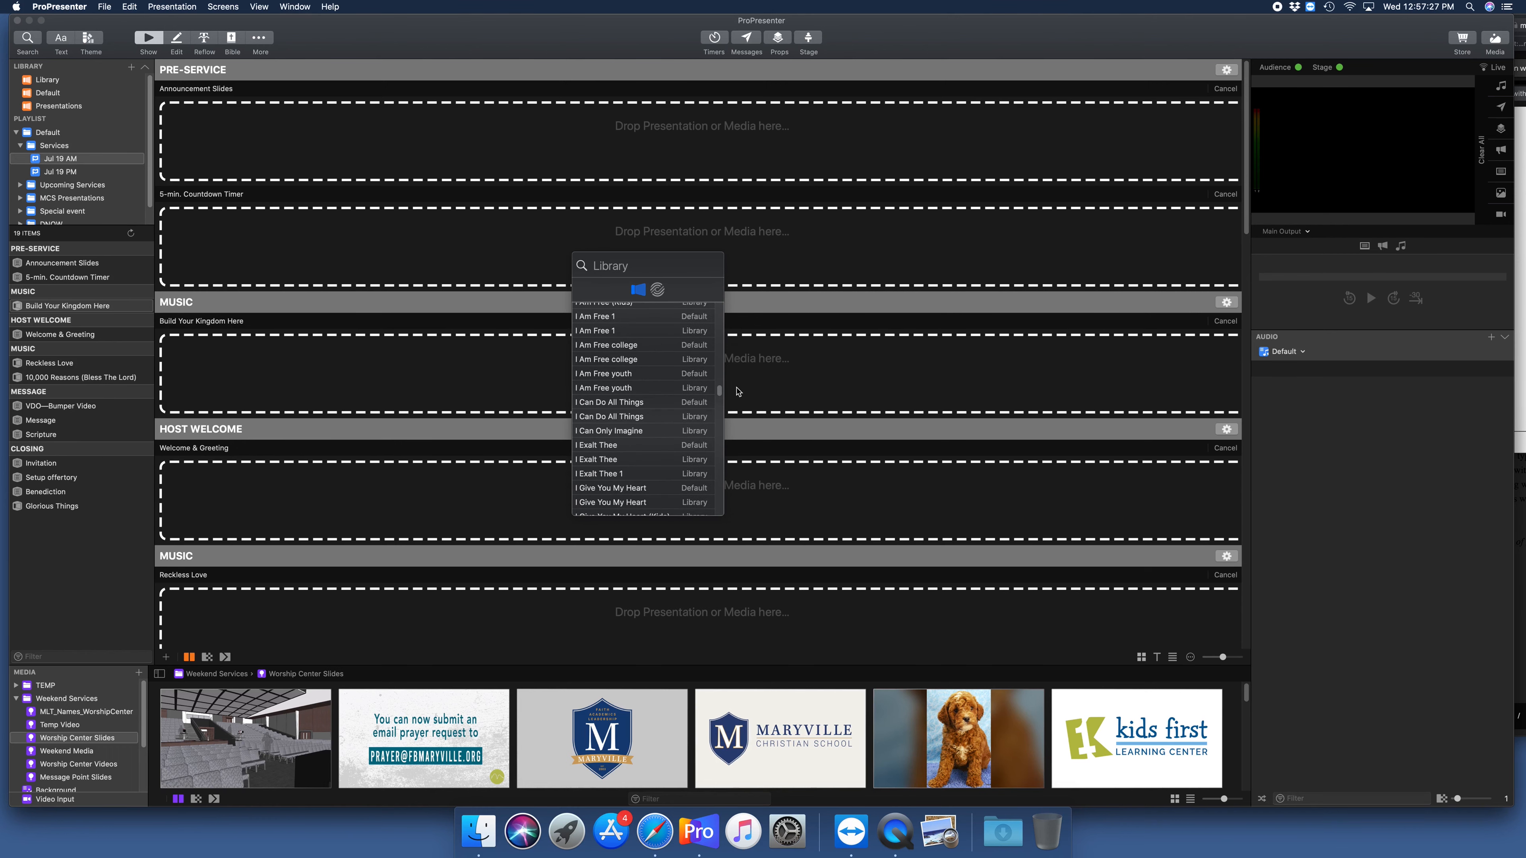
left_click_drag(720, 394, 732, 502)
scroll(733, 503, "up", 20)
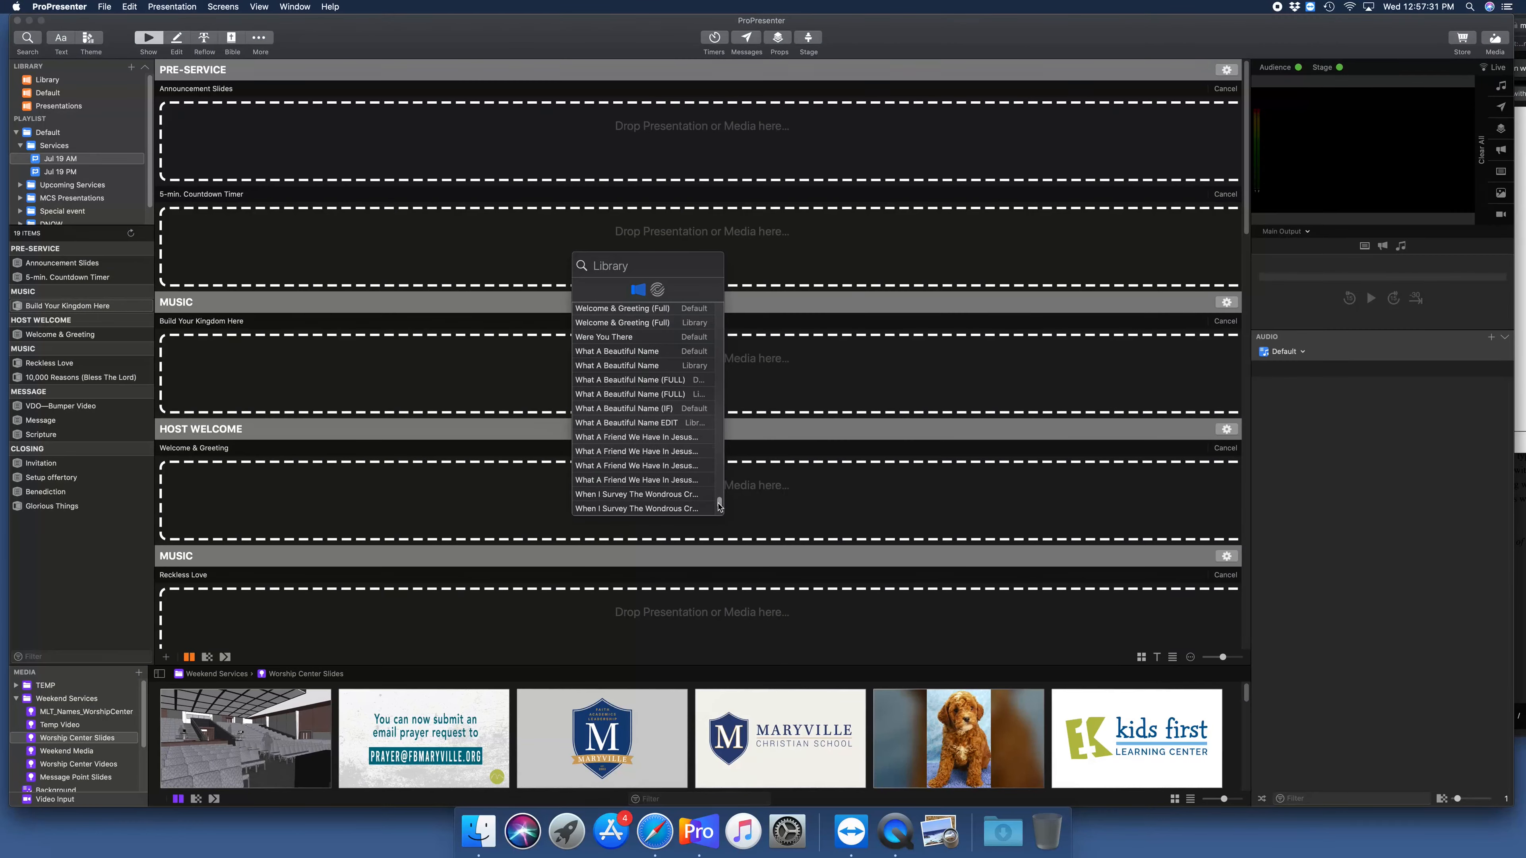
scroll(707, 323, "up", 5)
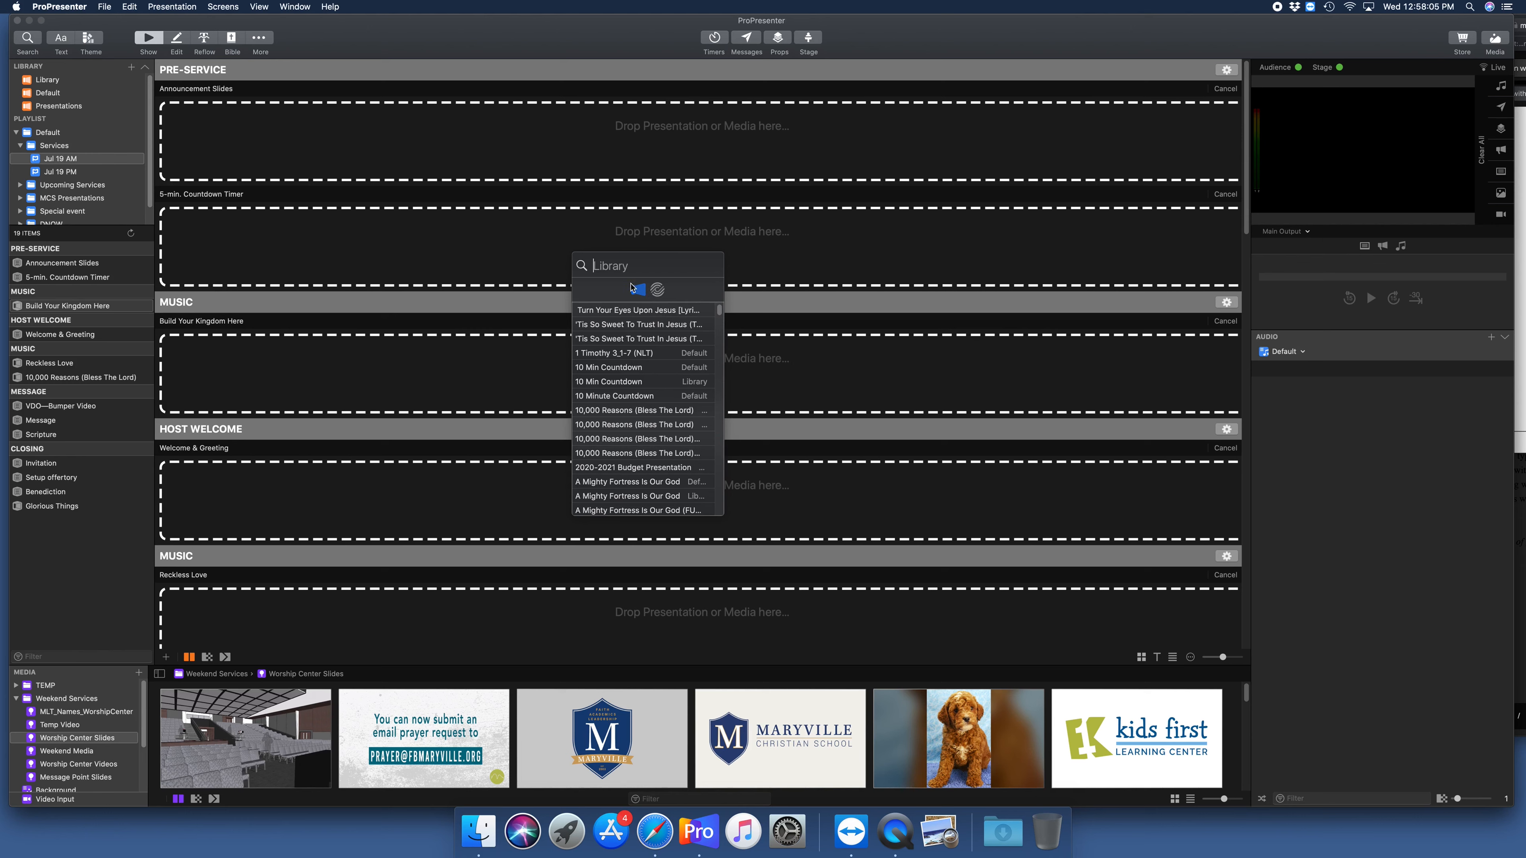
Step: Switch the search source between SongSelect and the library to compare them, finishing on the library
left_click(659, 292)
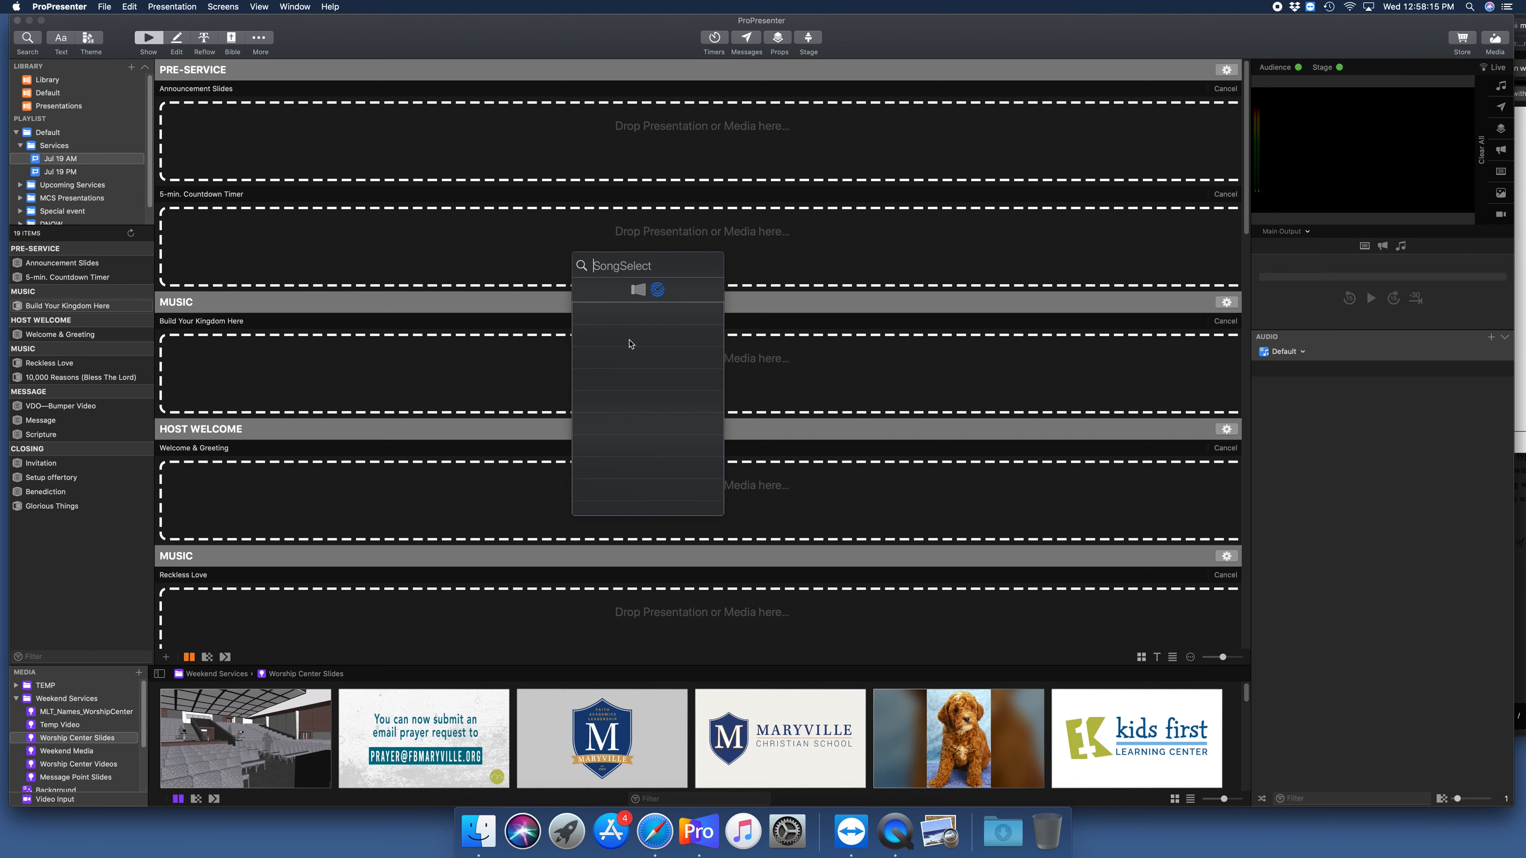
left_click(639, 290)
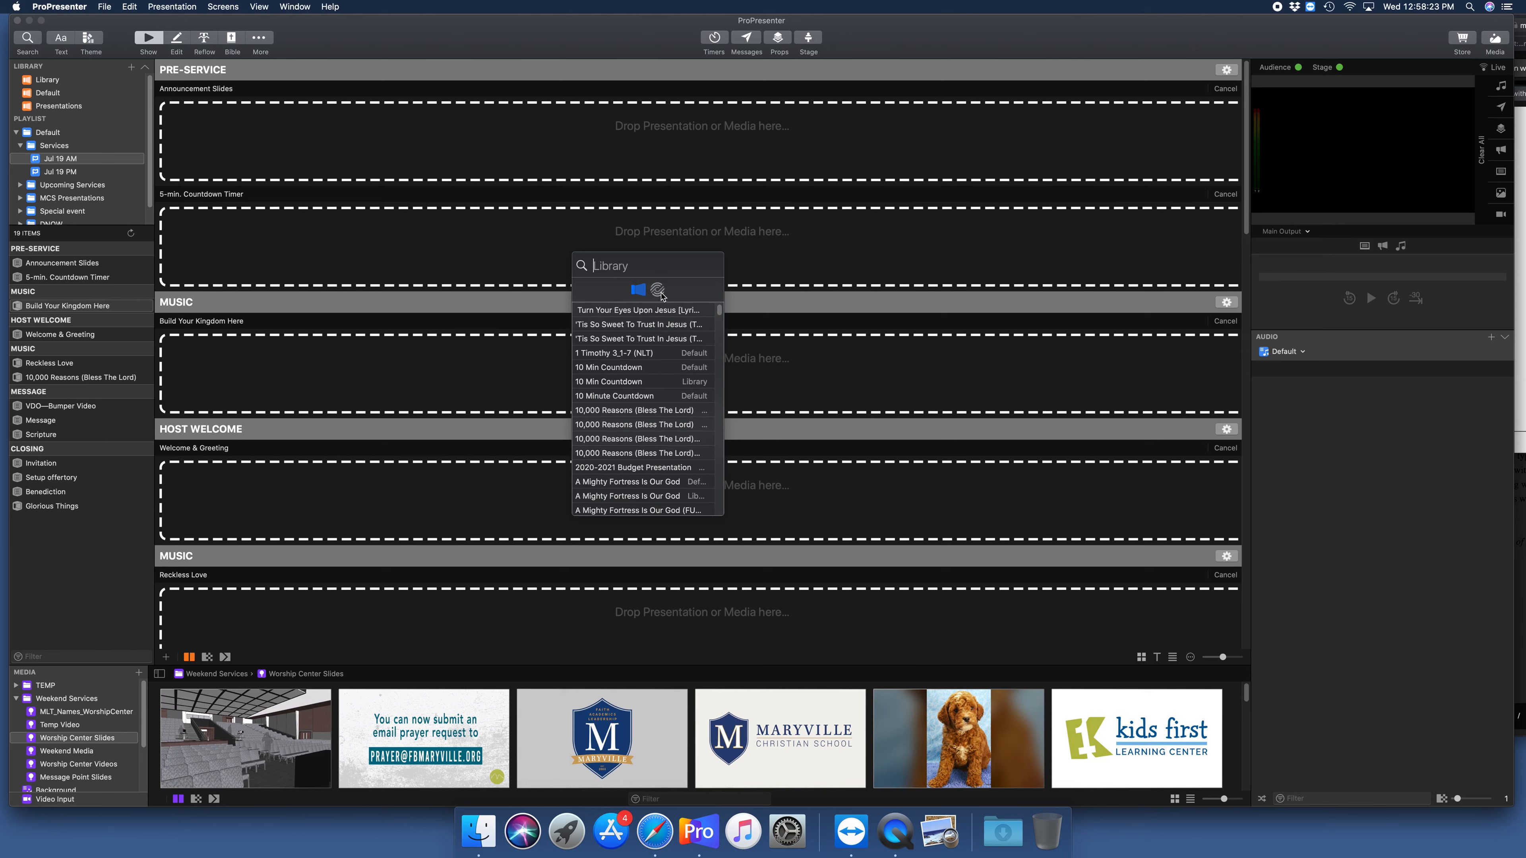
left_click(659, 291)
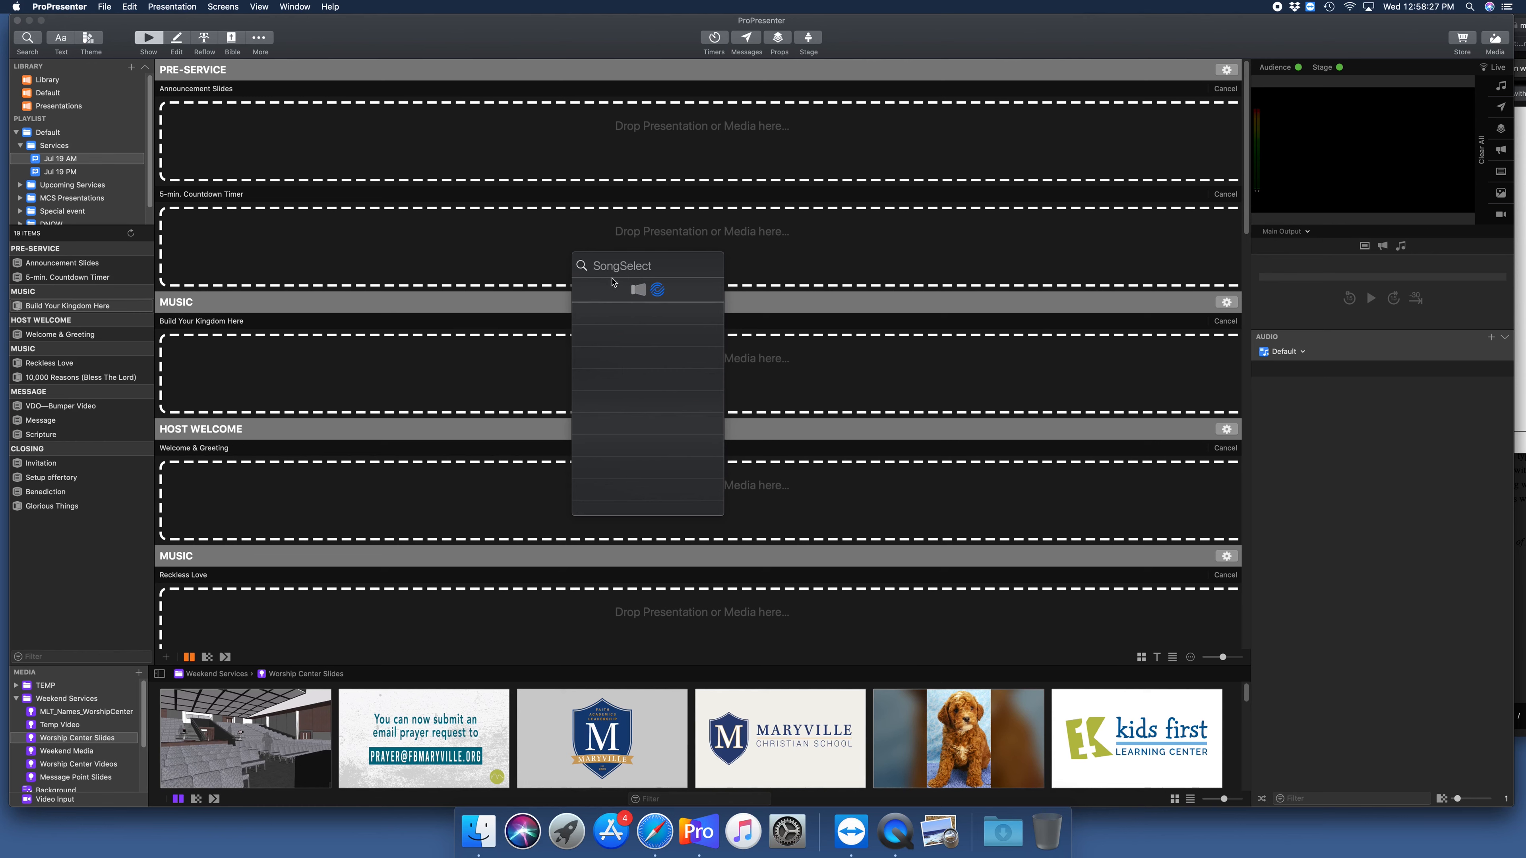
left_click(639, 291)
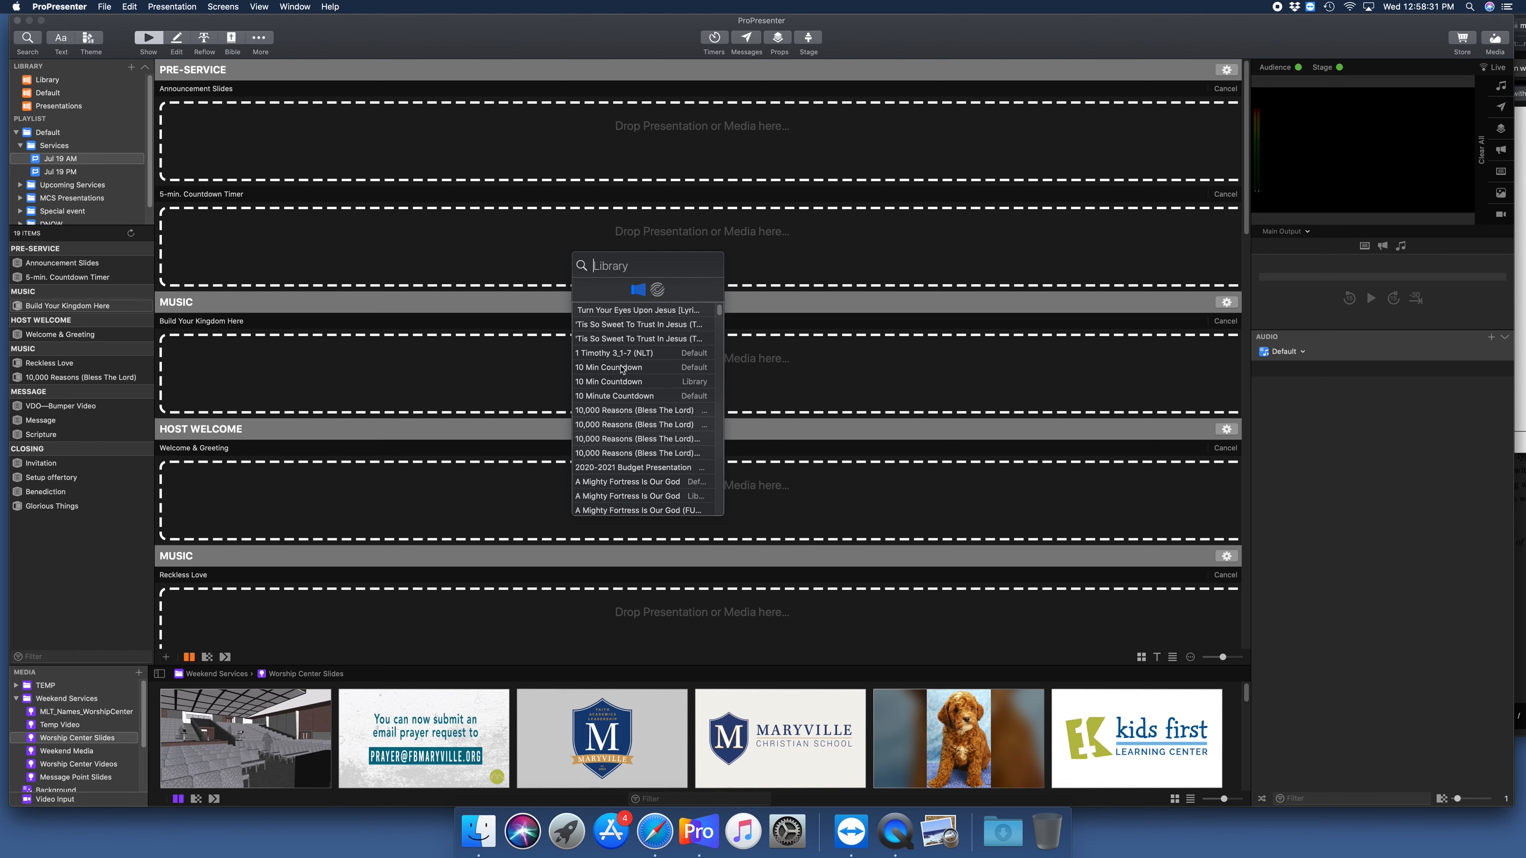
Step: Search for "Alive" in the library and in SongSelect, and preview the lyrics of the first SongSelect result
type("Alive")
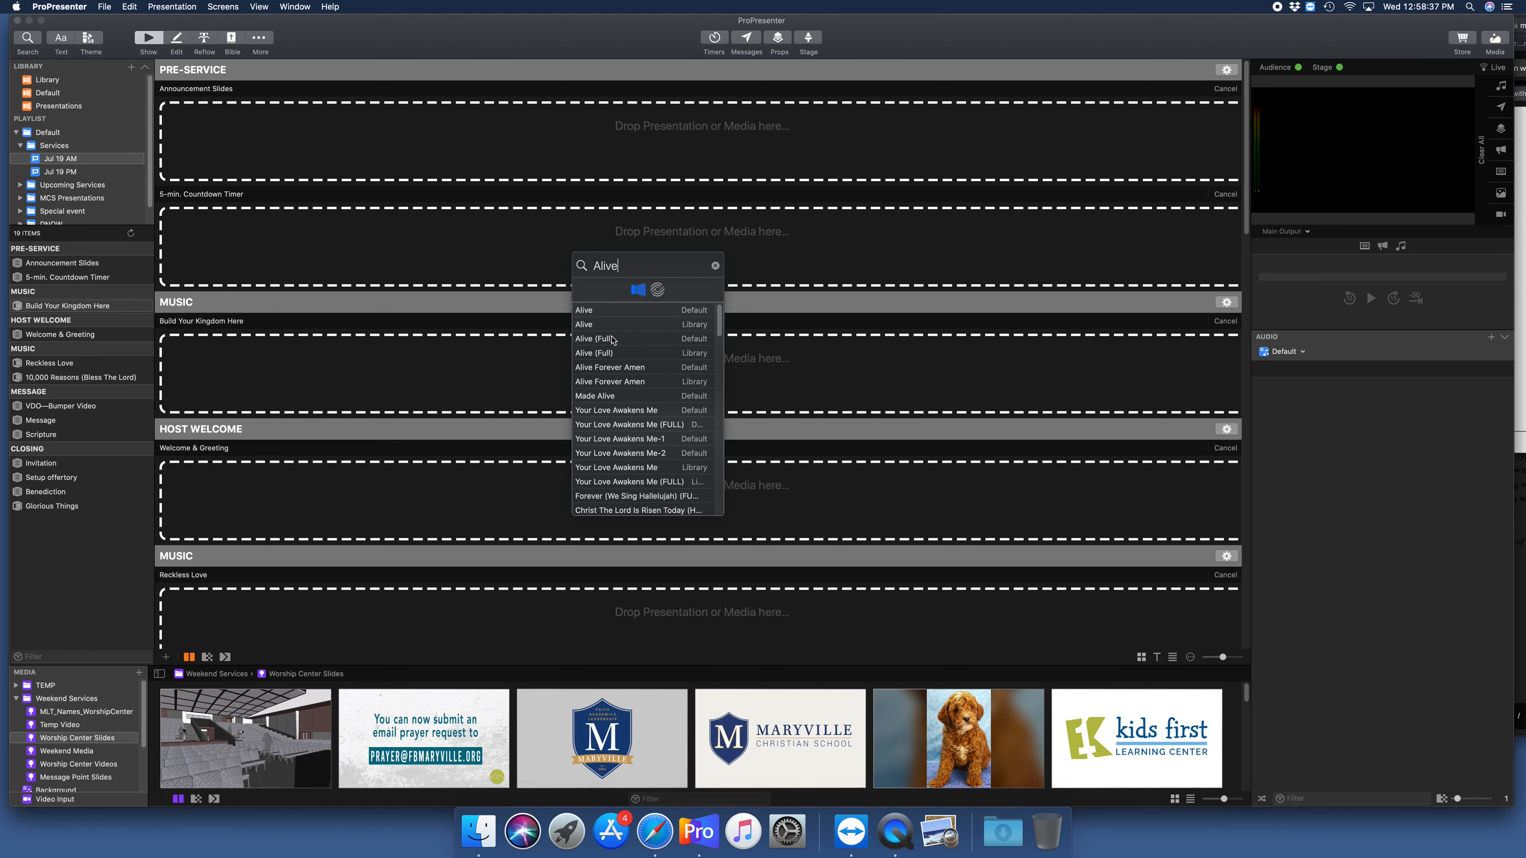
left_click(657, 290)
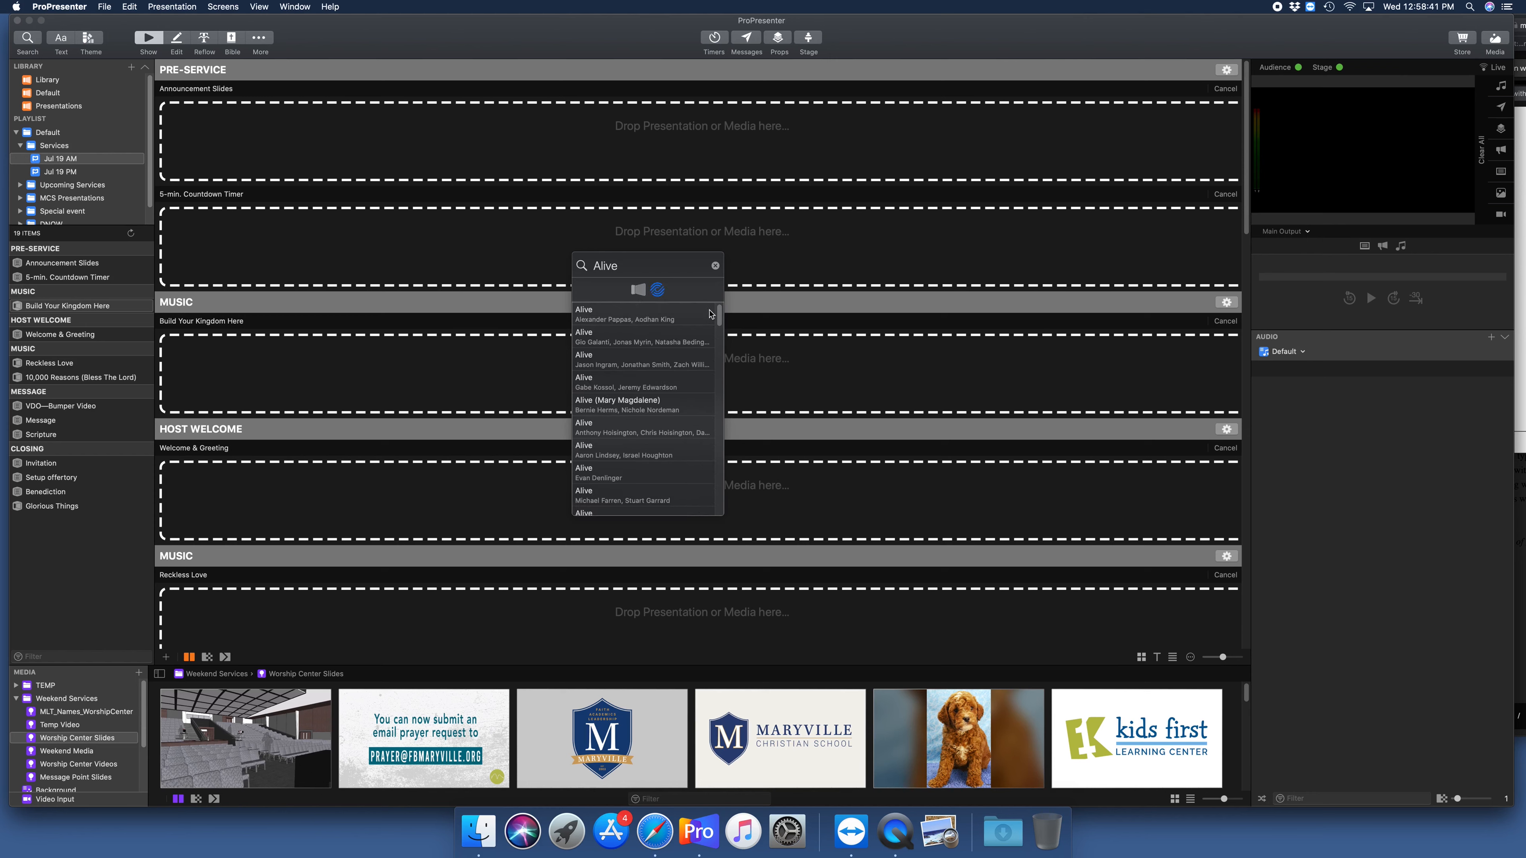
scroll(647, 475, "down", 1)
scroll(647, 476, "up", 1)
left_click(622, 318)
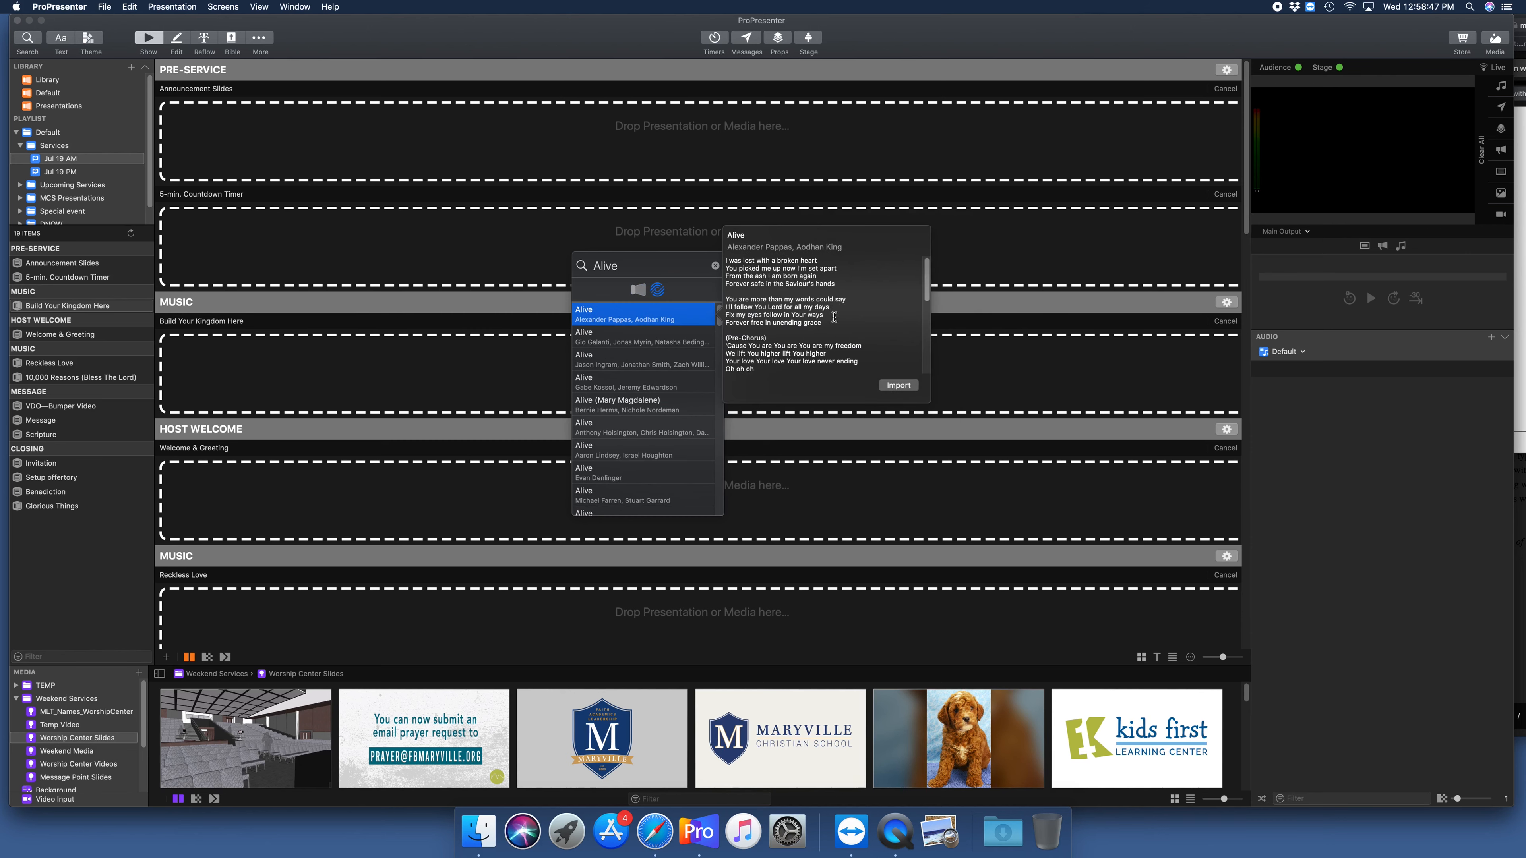
scroll(803, 355, "down", 5)
scroll(802, 373, "up", 3)
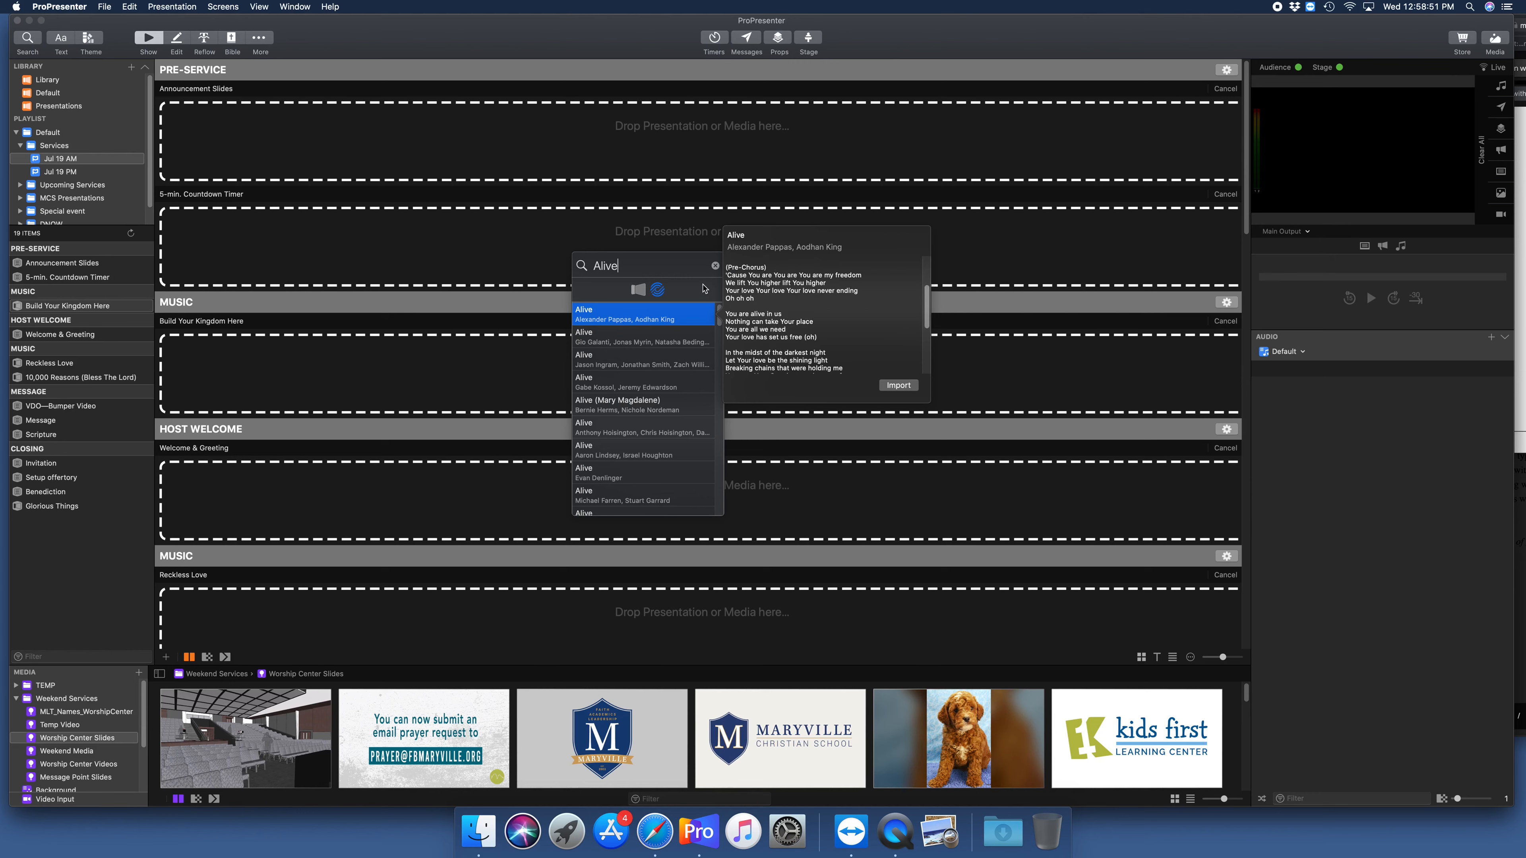
Step: Search the library for "announce" and link Announcement Slides (Special Occasions) to the Announcement Slides placeholder
left_click(715, 265)
left_click(639, 291)
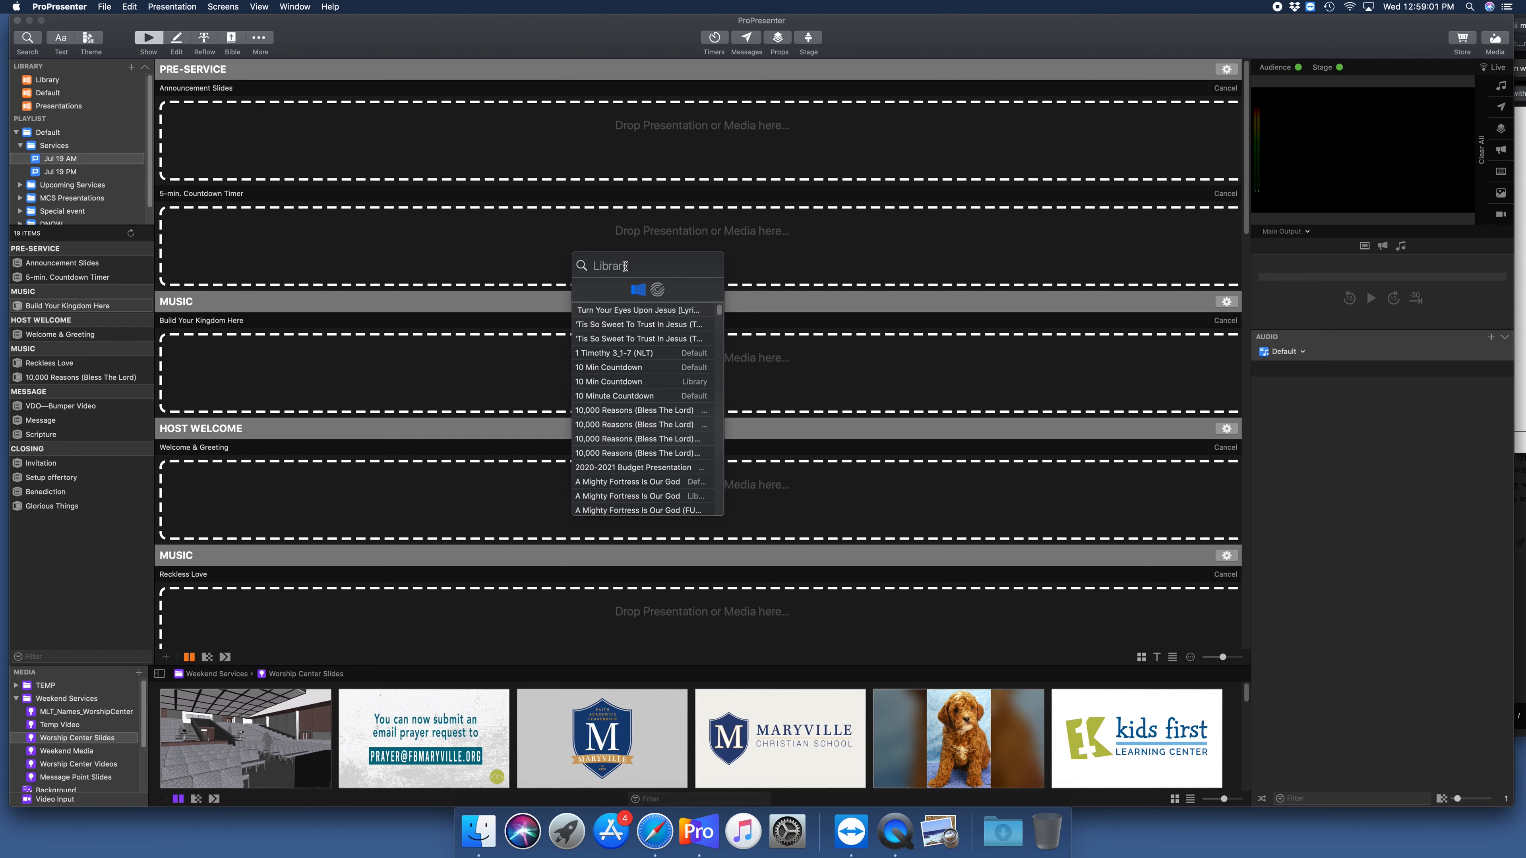
type("announce")
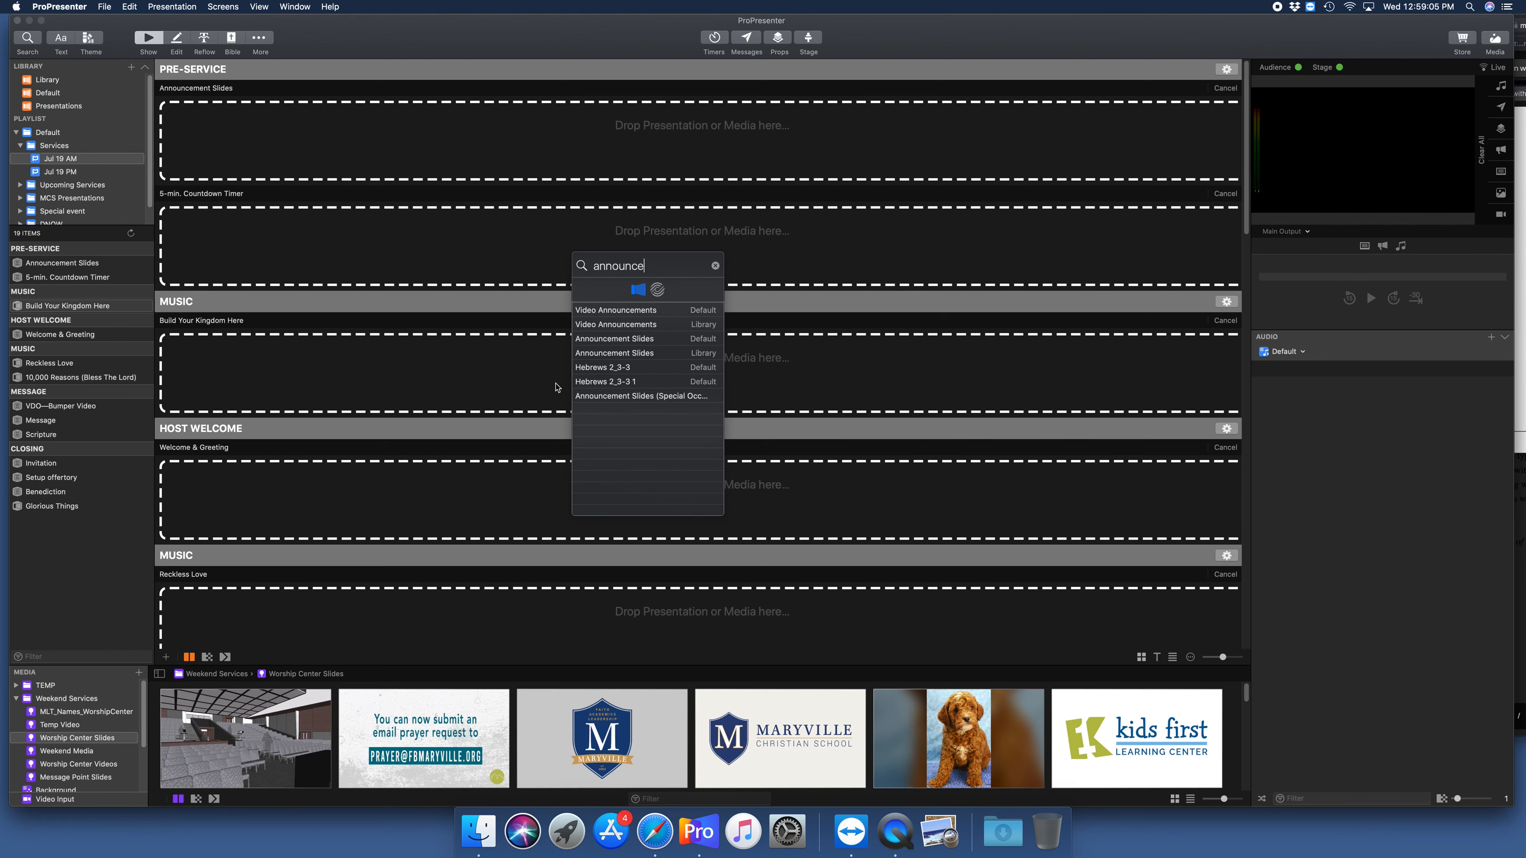
left_click(661, 396)
left_click_drag(661, 397, 316, 138)
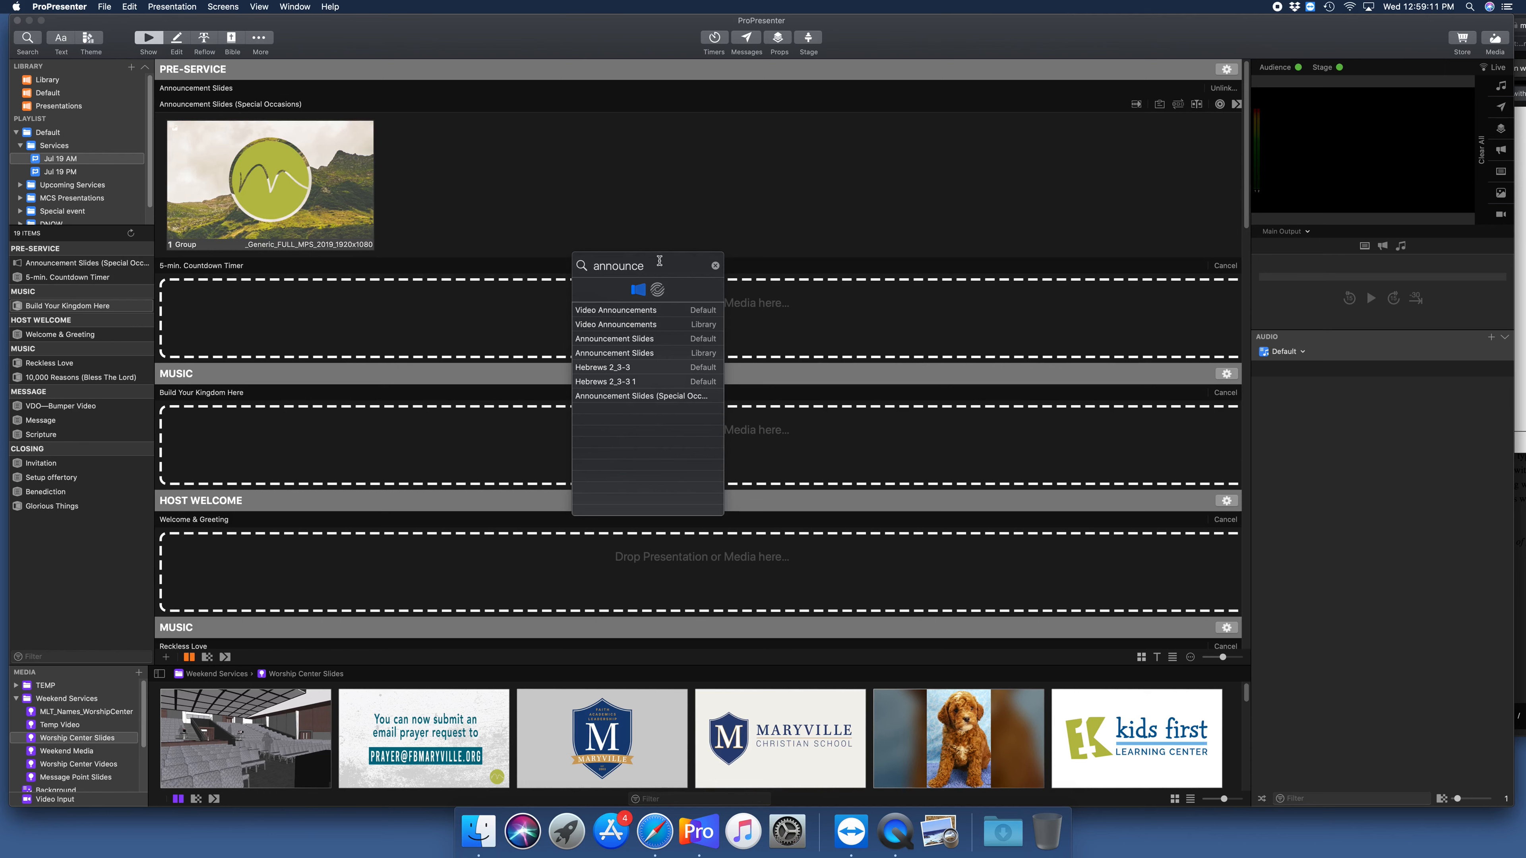
Step: Search the library for "countdo" and link the Default library's Countdown Timer to the 5-min. Countdown Timer placeholder
left_click(716, 266)
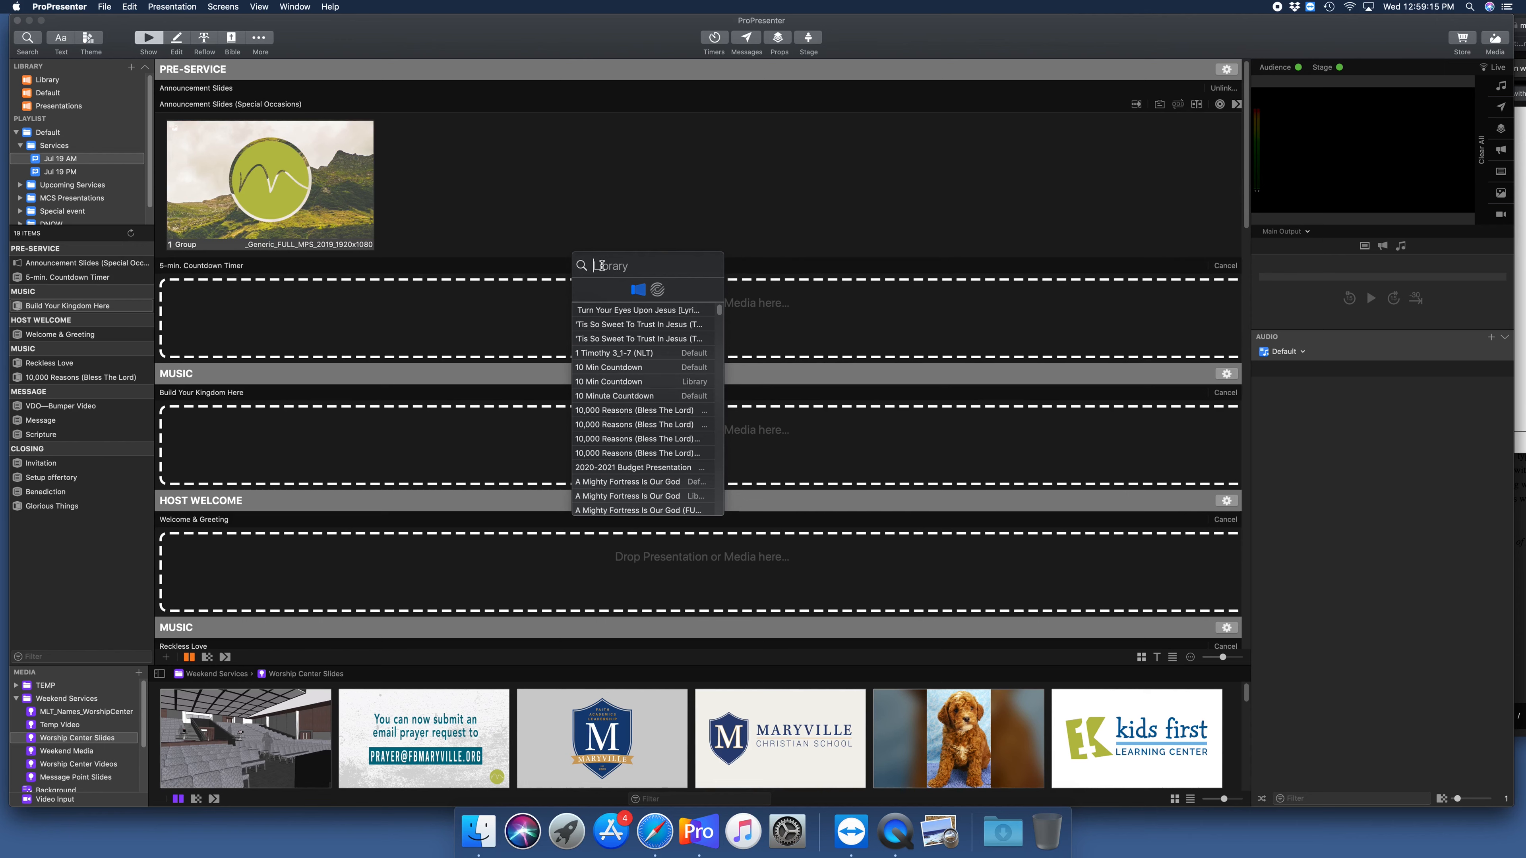
type("countdo")
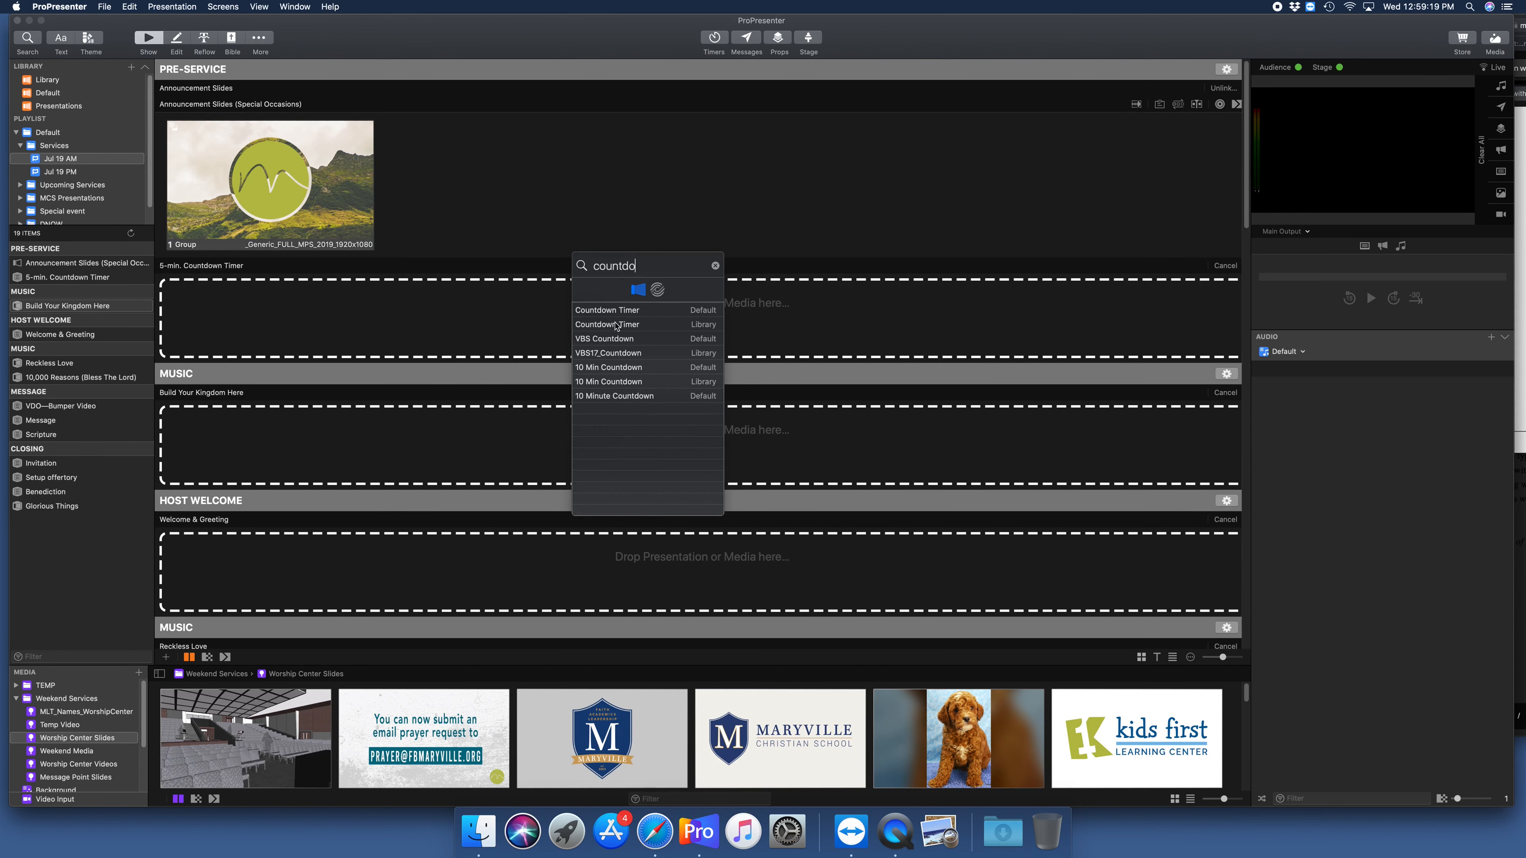
left_click_drag(612, 312, 303, 333)
Step: Search the library for "build your kin" and link Build Your Kingdom Here to its placeholder in the first Music section
scroll(445, 493, "down", 5)
double_click(649, 267)
type("build your kin")
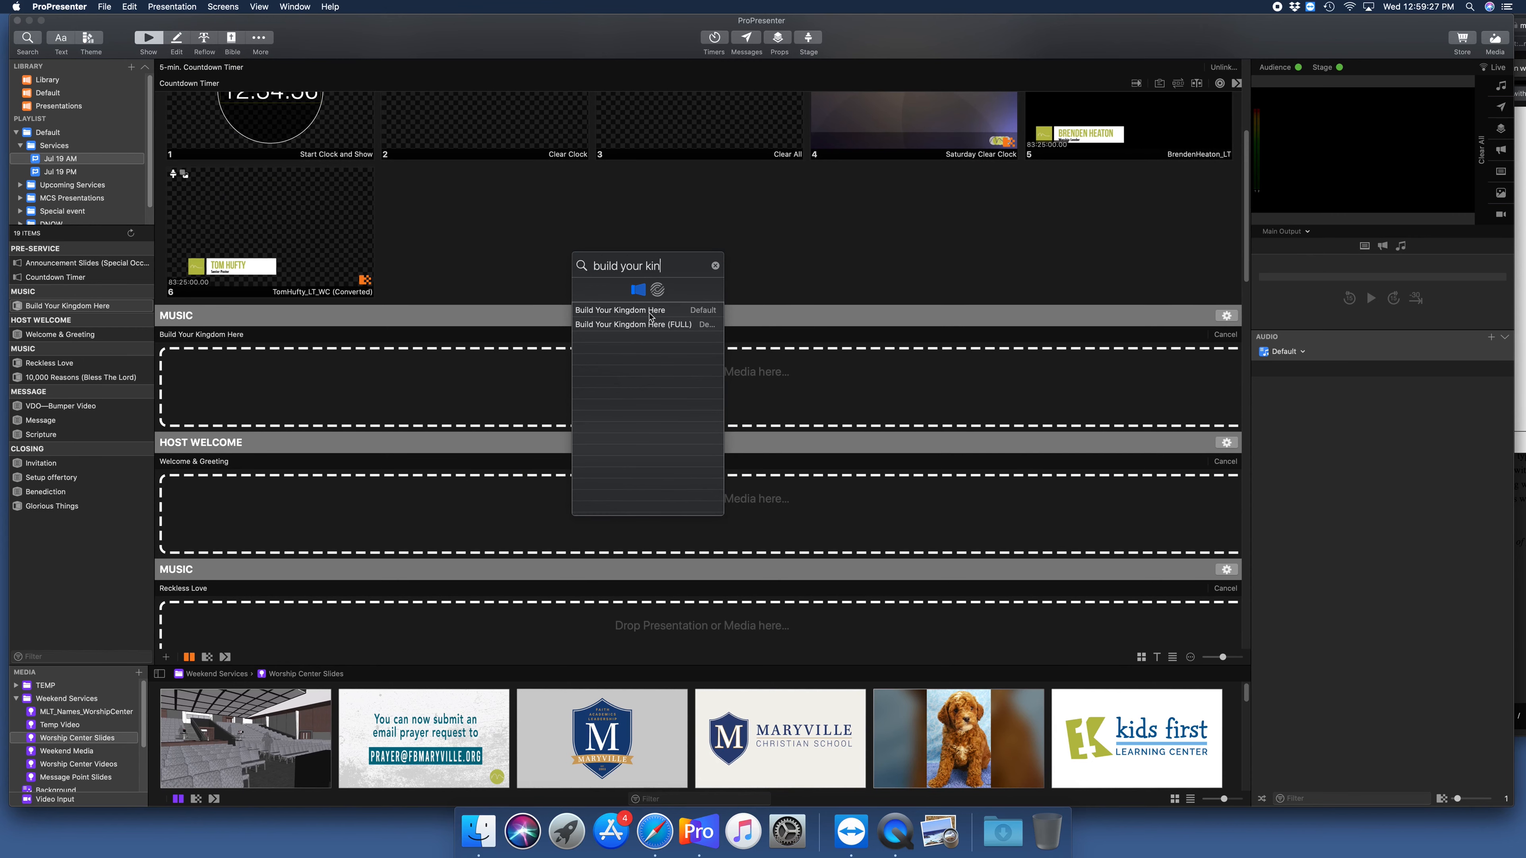
left_click_drag(646, 315, 320, 396)
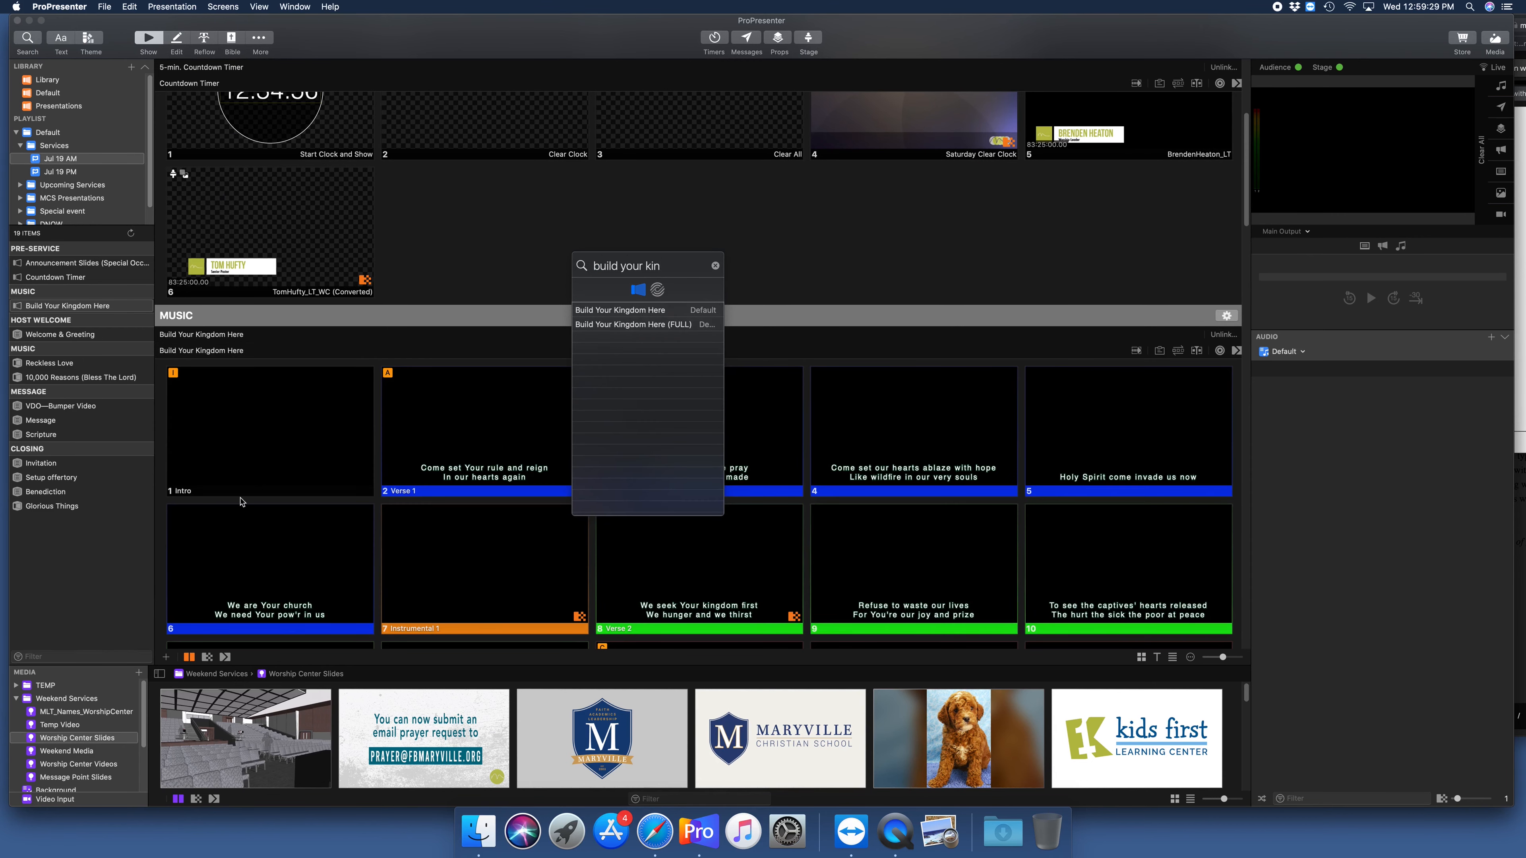
Step: Search the library for "welcome" and link the Default library's Welcome & Greeting to the Host Welcome placeholder
scroll(475, 466, "down", 15)
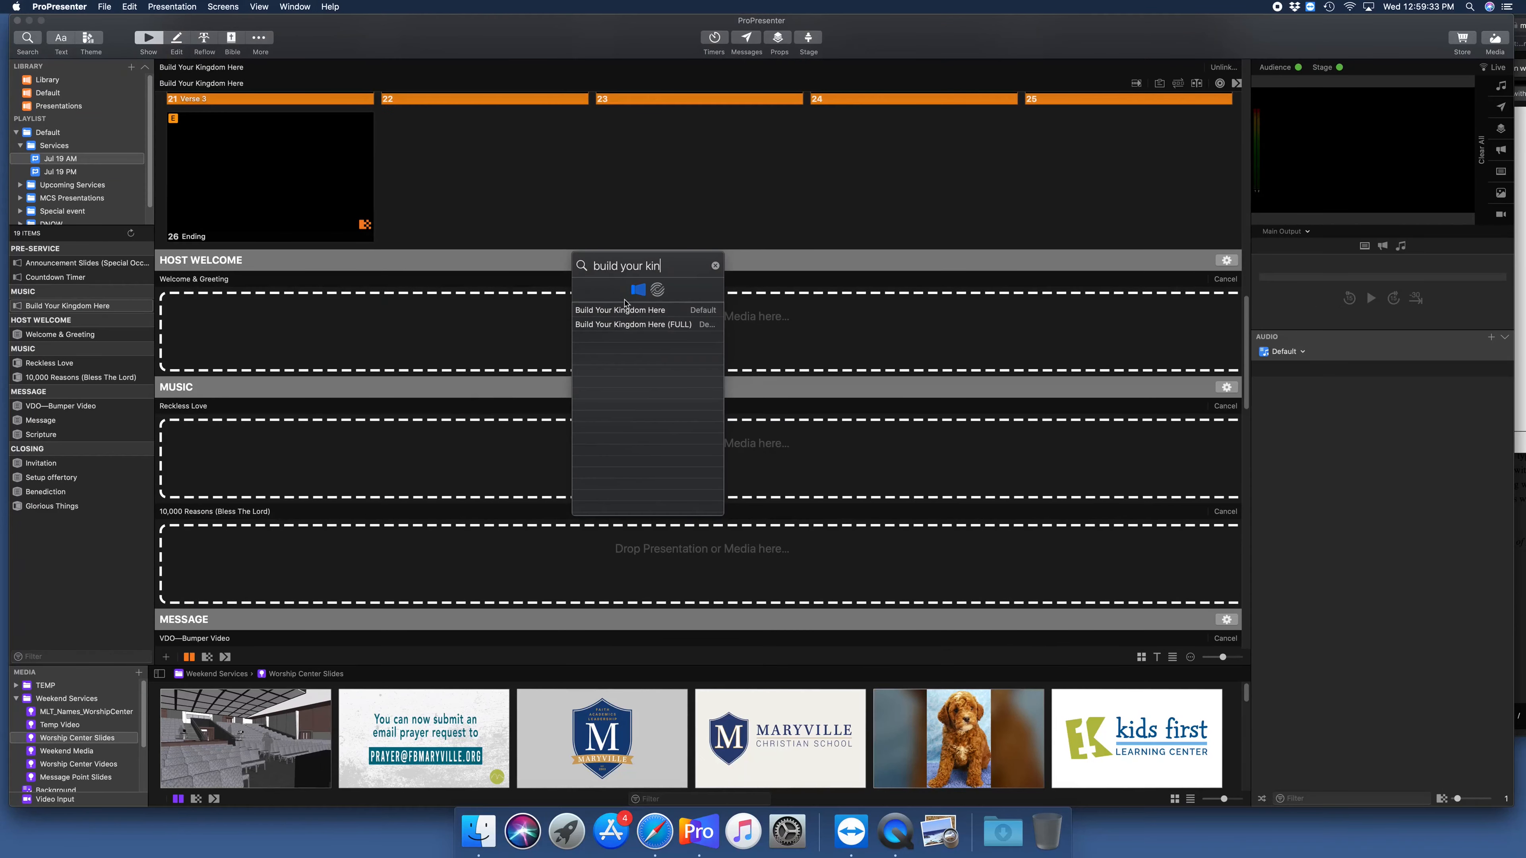
left_click(716, 266)
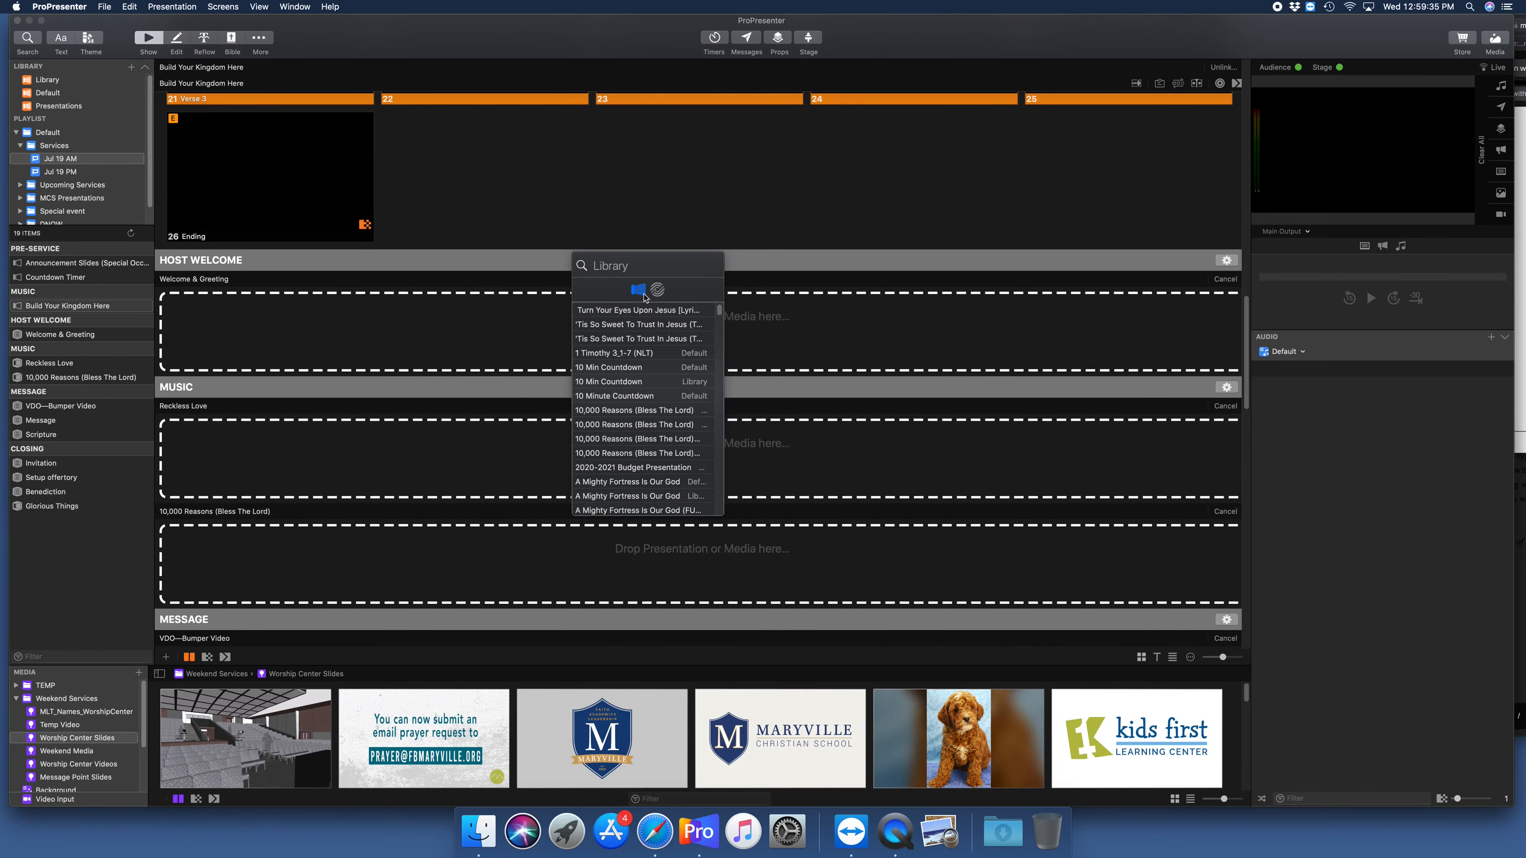
type("welcome")
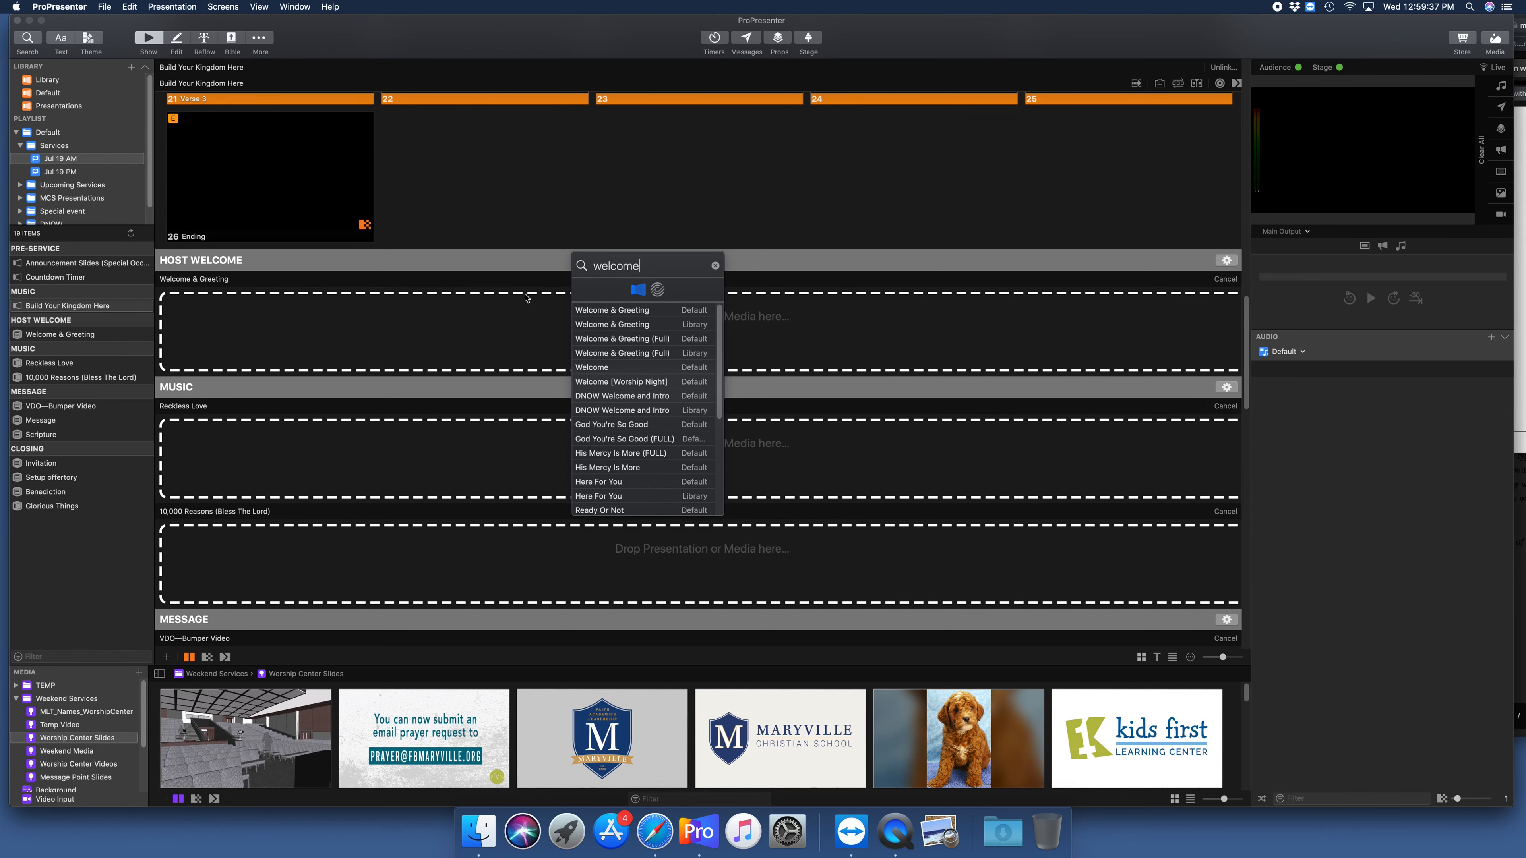
left_click_drag(610, 312, 445, 330)
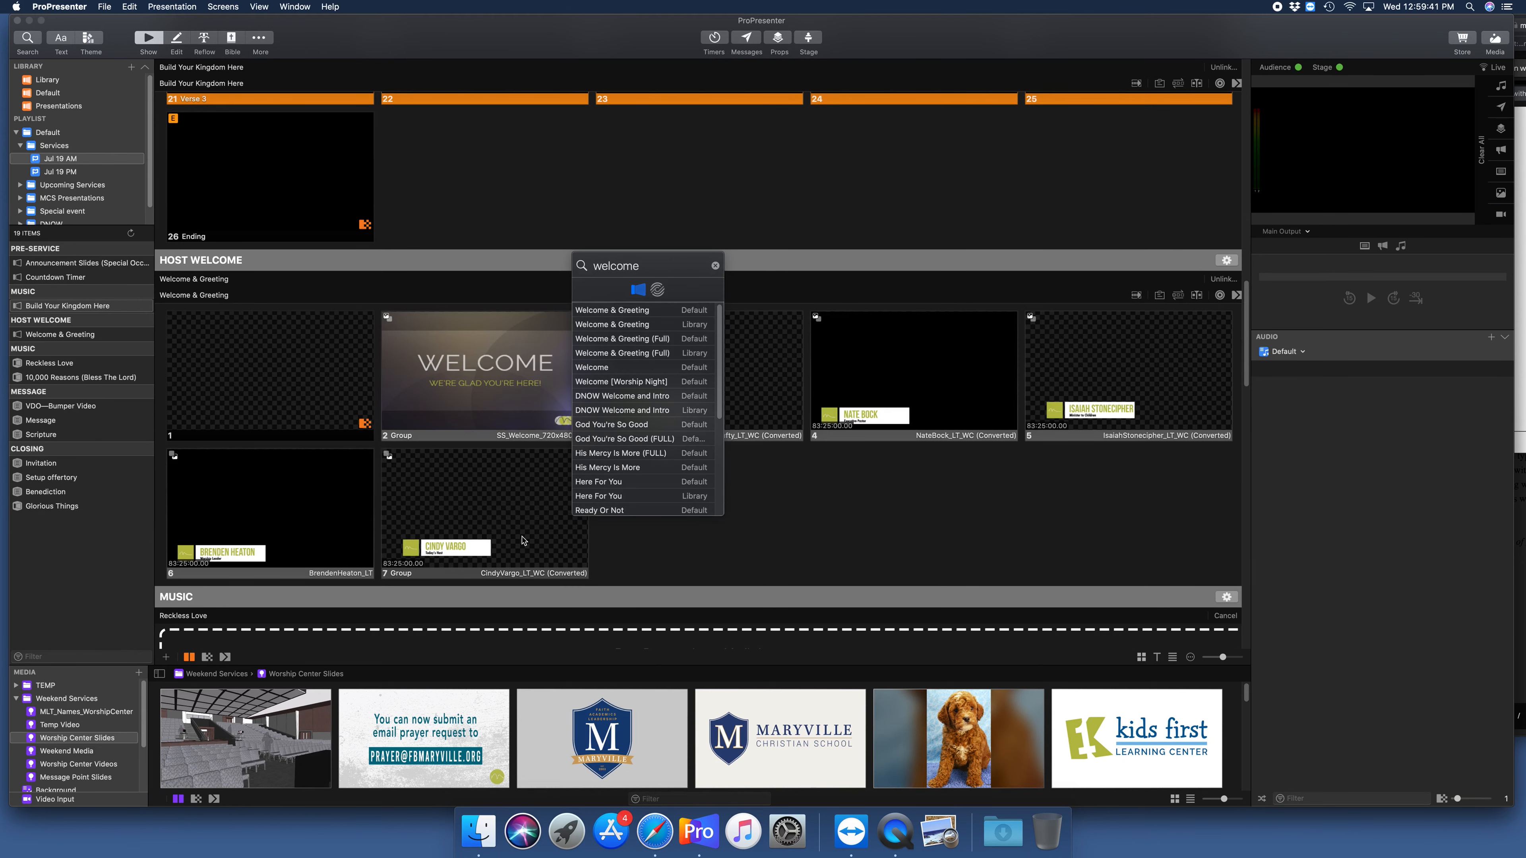
Step: Search the library for "reckless love" and link Reckless Love to its placeholder in the second Music section
scroll(499, 491, "down", 1)
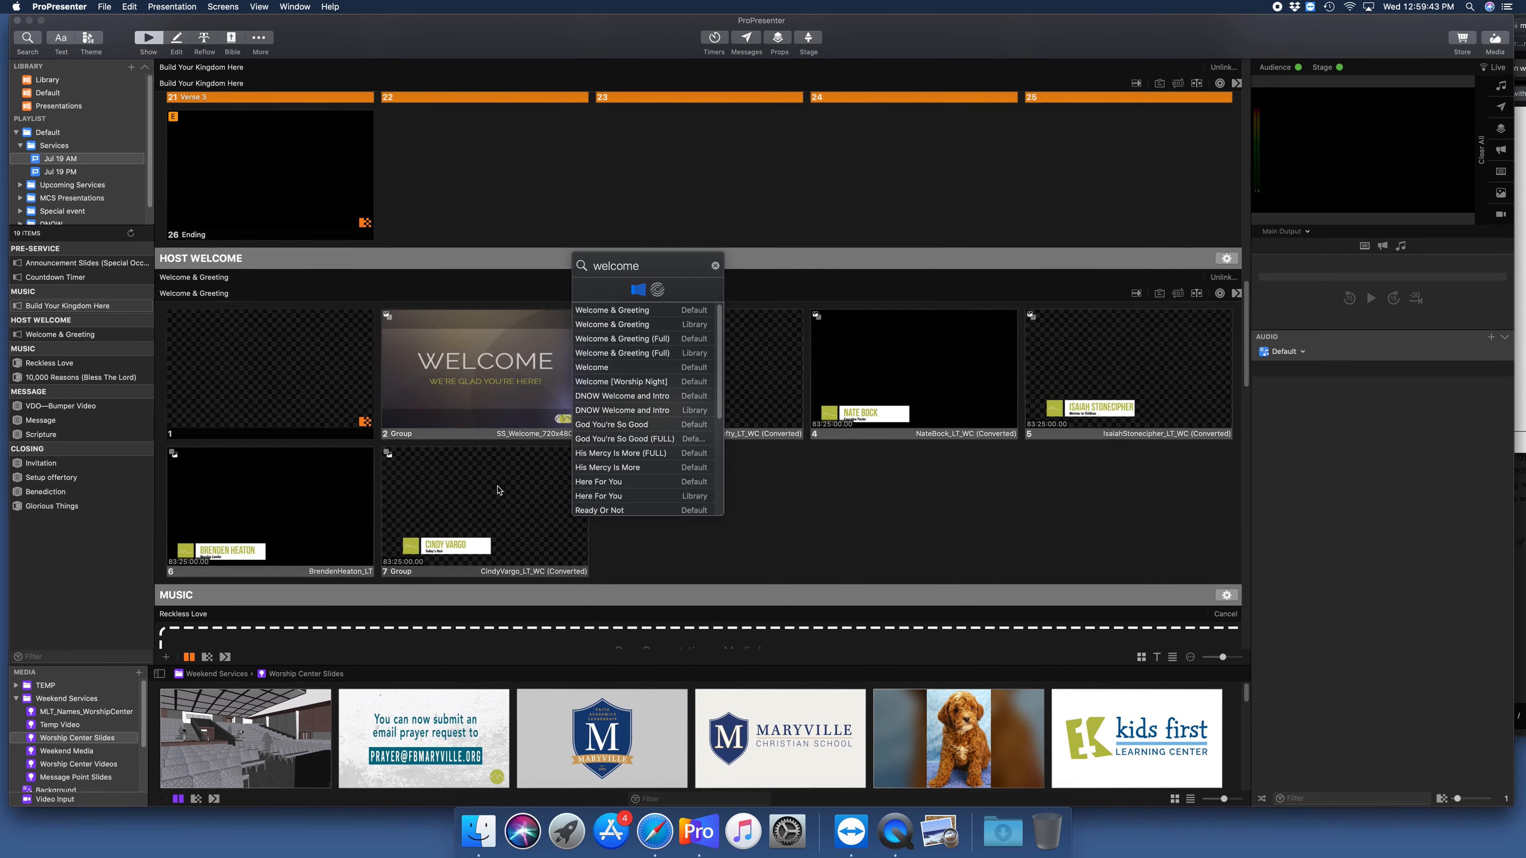
scroll(499, 488, "down", 5)
key("super+a")
type("reckless love")
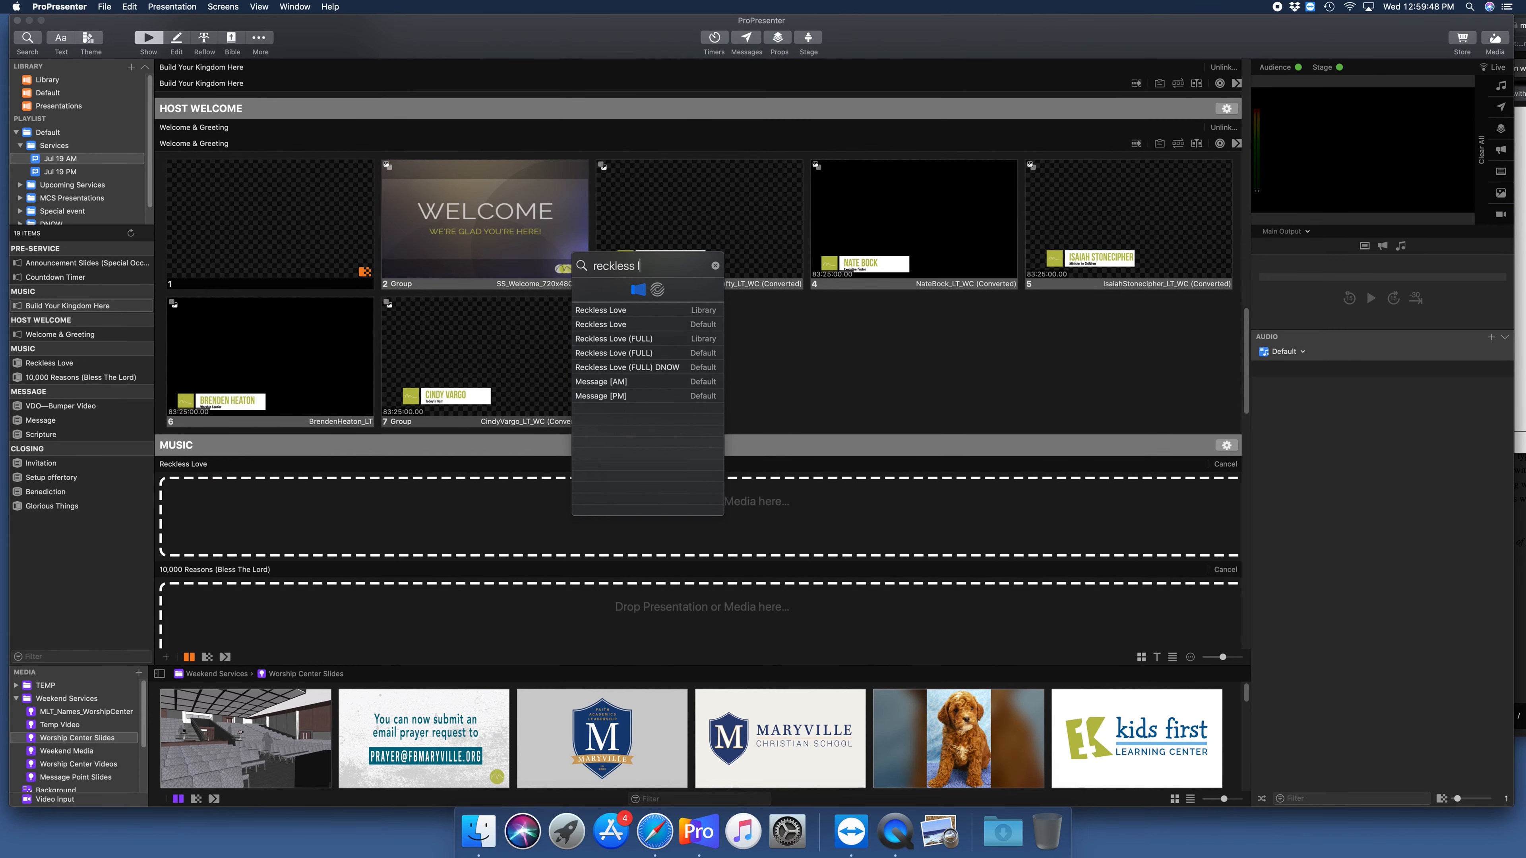
Step: Search the library for "10,000" and link 10,000 Reasons (Bless The Lord) to its placeholder in the second Music section
scroll(378, 572, "down", 15)
key("super+a")
type("10,000")
left_click_drag(613, 311, 499, 375)
Step: Search the library for "bumper" and link Bumper Video (Sermon Series) to the VDO—Bumper Video placeholder
scroll(488, 511, "down", 20)
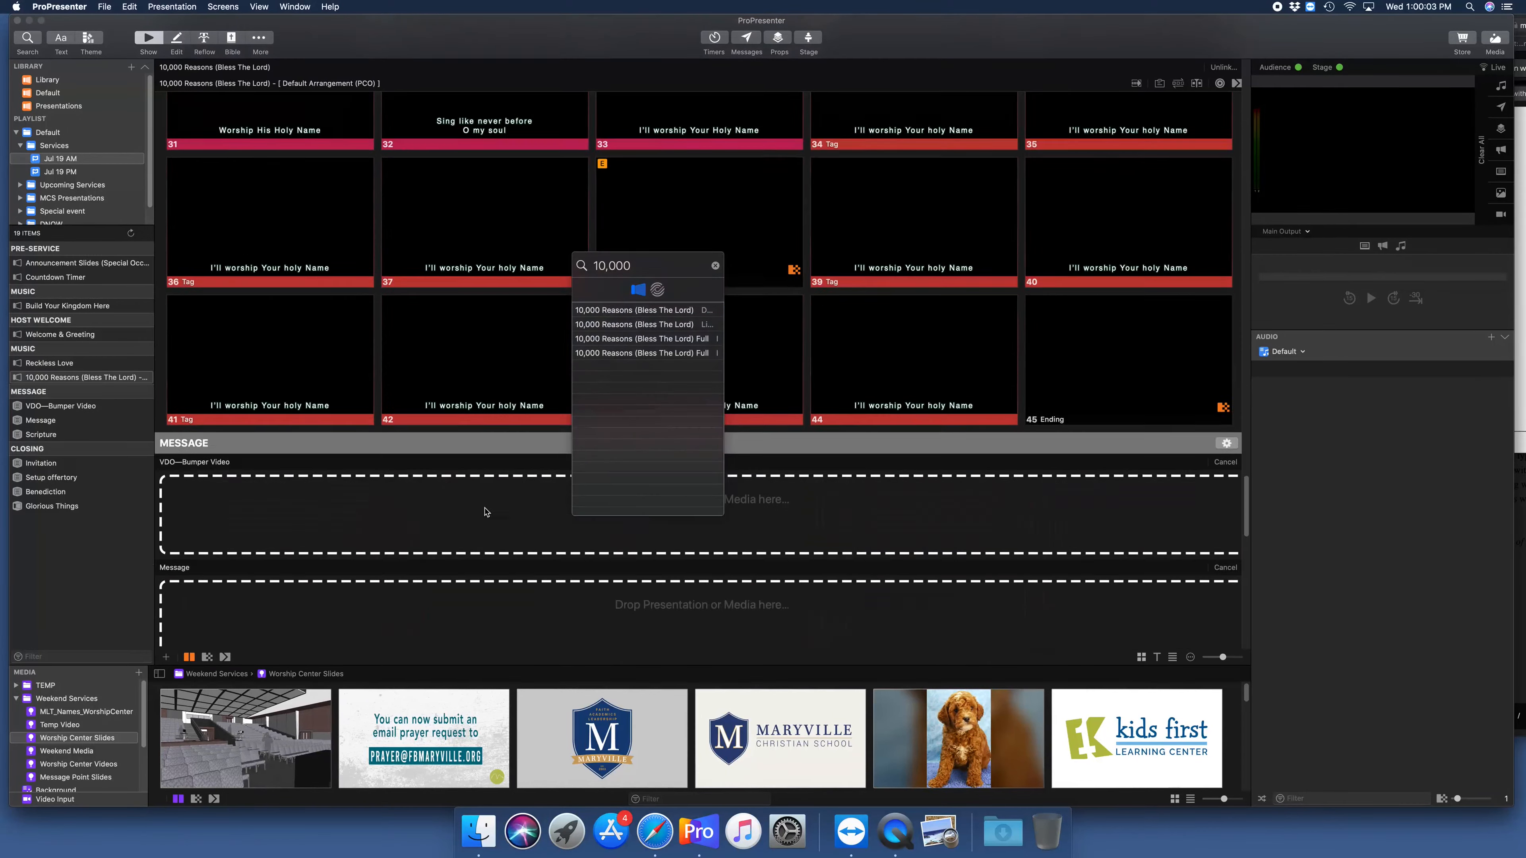
key("super+a")
type("bumper")
left_click_drag(667, 353, 385, 358)
Step: Search the library for "message" and link the Message presentation to the Message placeholder
scroll(384, 361, "down", 6)
double_click(658, 268)
type("message")
scroll(652, 452, "down", 2)
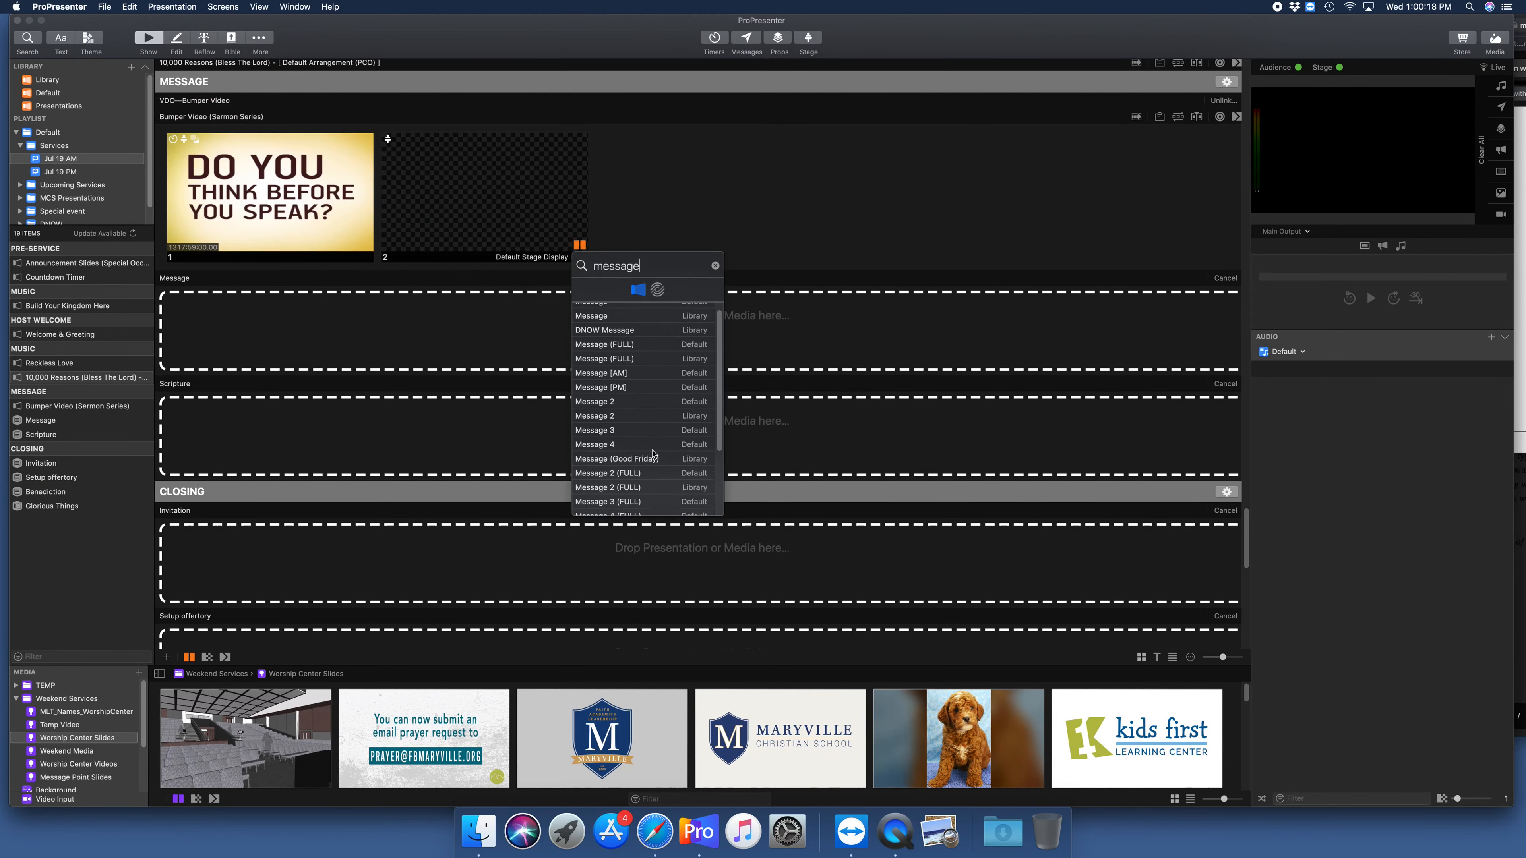
scroll(652, 452, "up", 2)
left_click_drag(597, 309, 290, 337)
Step: Search the library for "scripture"
scroll(398, 484, "down", 15)
double_click(661, 266)
type("scripture")
Step: Search the library for "invitation" and link Prayer for Invitation to the Invitation placeholder in the Closing section
left_click_drag(615, 323, 375, 436)
double_click(686, 265)
type("invitation")
Step: Search the library for "offertory" and link the Offertory presentation to the Setup offertory placeholder
scroll(375, 436, "down", 8)
double_click(660, 266)
type("offertory")
left_click_drag(607, 311, 324, 515)
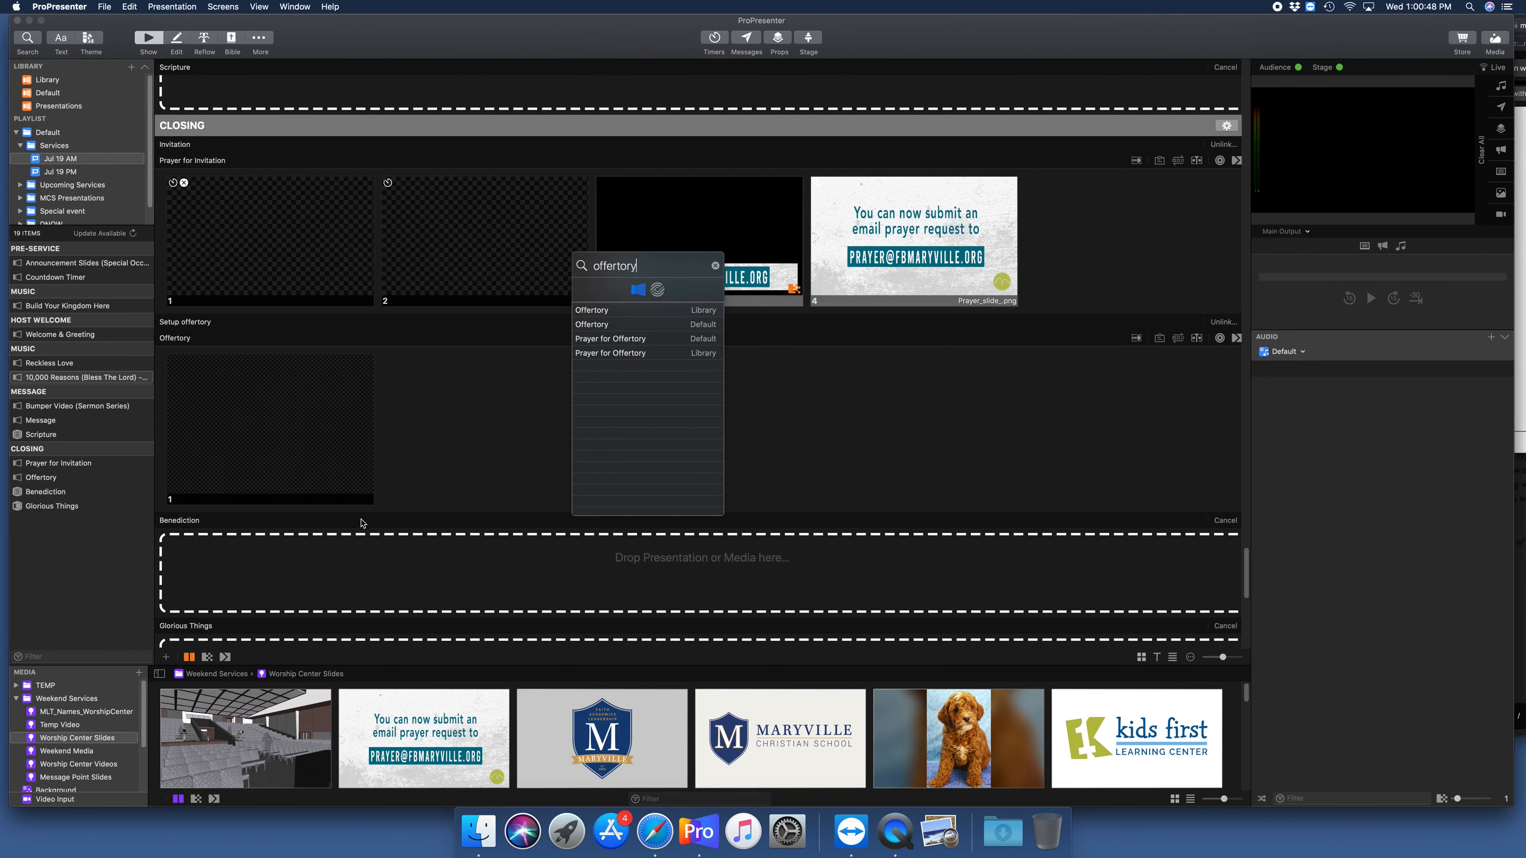
Step: Unlink Offertory from the Setup offertory item and link the Default library's Prayer for Offertory instead
scroll(324, 514, "down", 6)
double_click(662, 266)
left_click(1223, 138)
left_click(28, 38)
left_click_drag(610, 339, 360, 207)
Step: Search the library for "ben" and link the Benediction presentation to the Benediction placeholder
scroll(344, 412, "down", 2)
type("benned")
key("BackSpace")
key("BackSpace")
key("BackSpace")
left_click_drag(596, 311, 457, 336)
Step: Search the library for "glorious things", link Glorious Things to its placeholder in the Closing section, and clear the search
scroll(490, 497, "down", 3)
double_click(661, 266)
type("glorious things")
left_click_drag(603, 311, 421, 385)
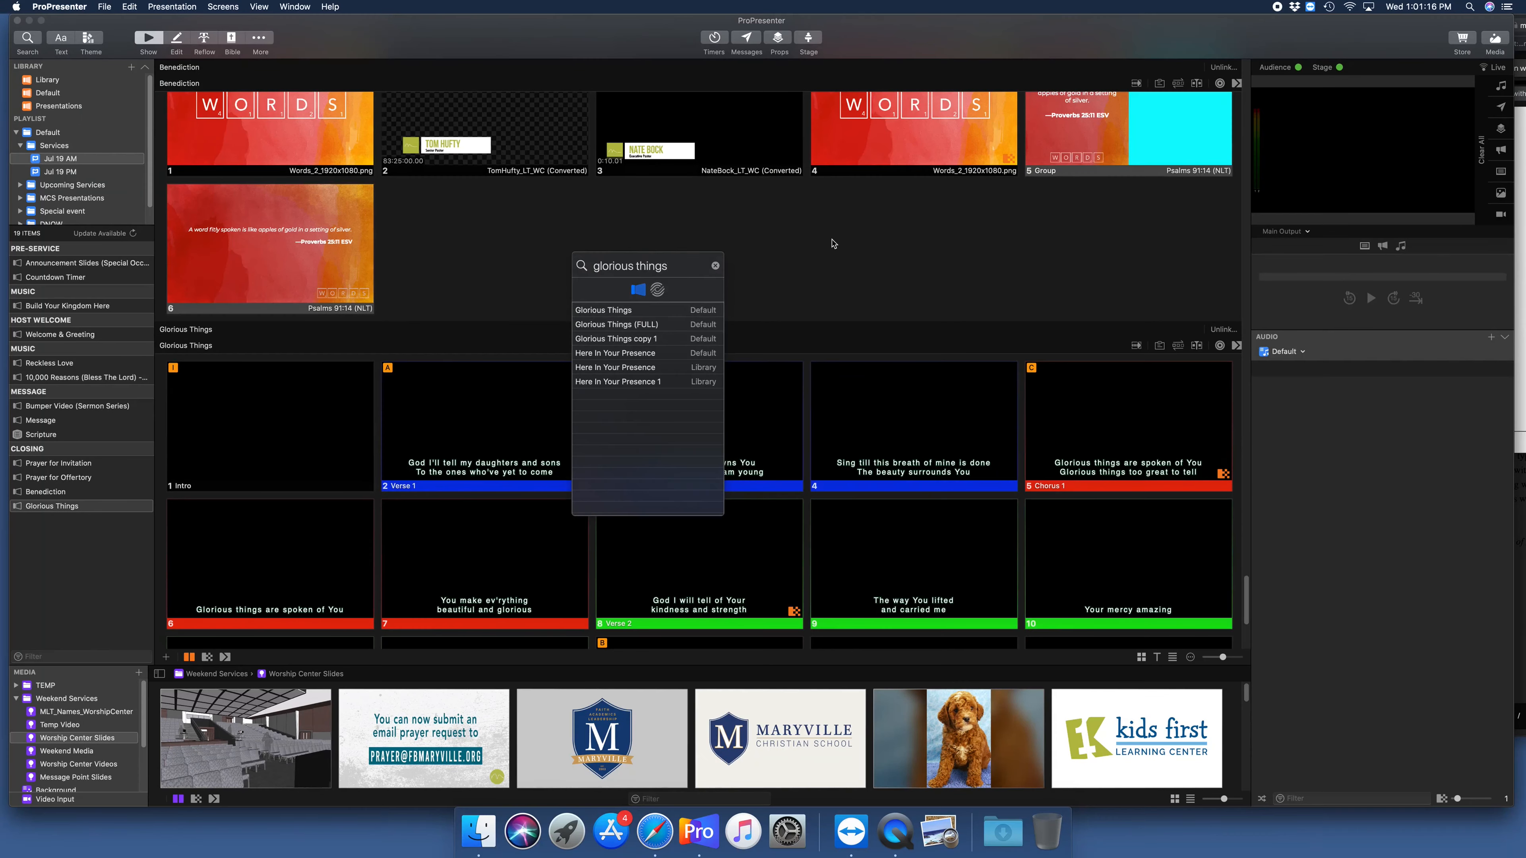
left_click(715, 266)
scroll(973, 494, "down", 3)
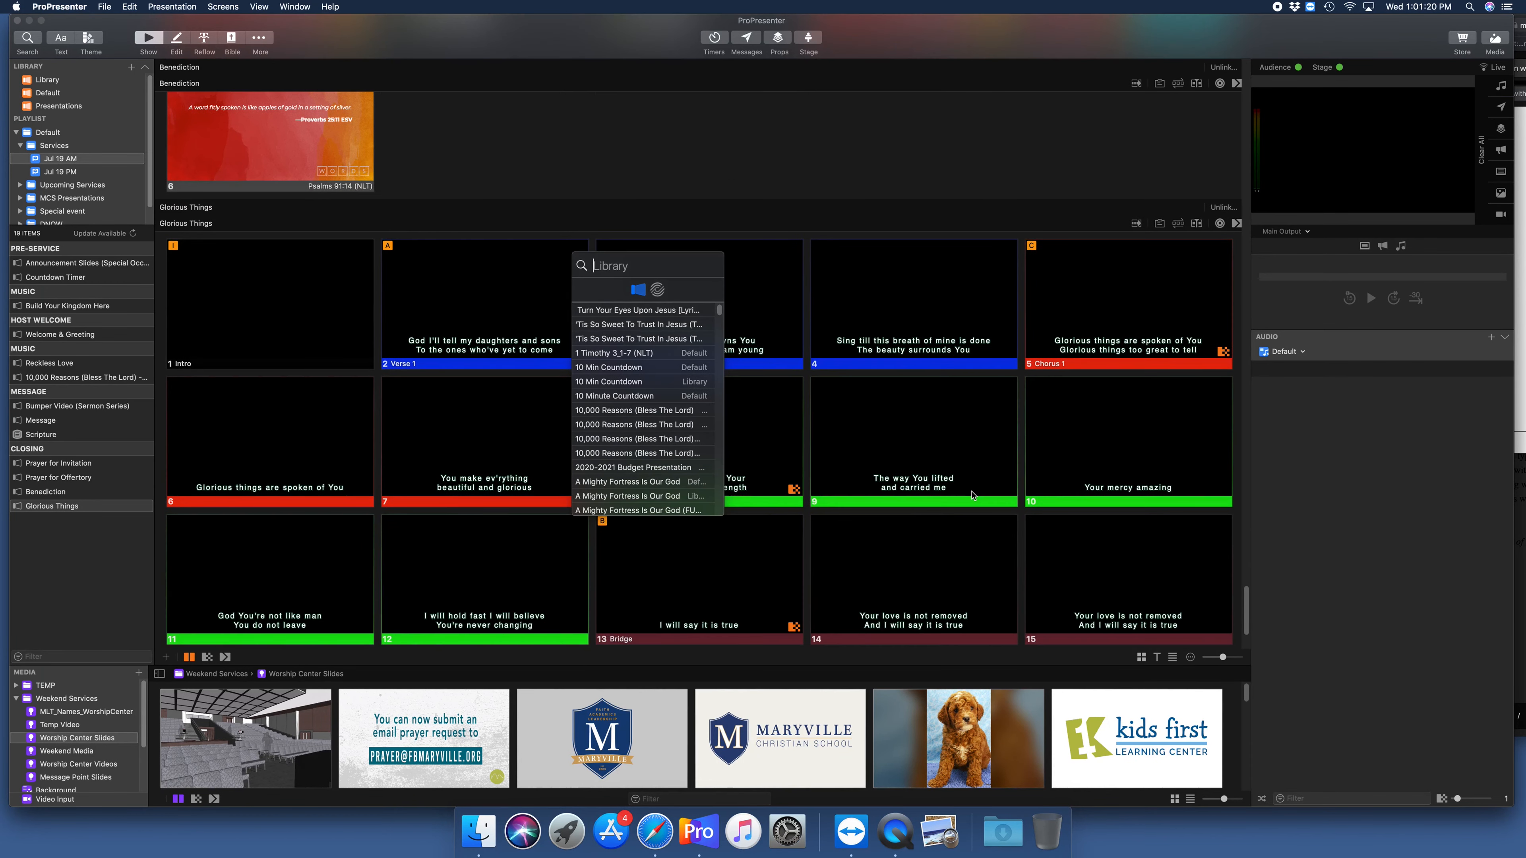
Step: Close the library search and go back through the linked Closing items to the empty Scripture placeholder
scroll(973, 494, "down", 3)
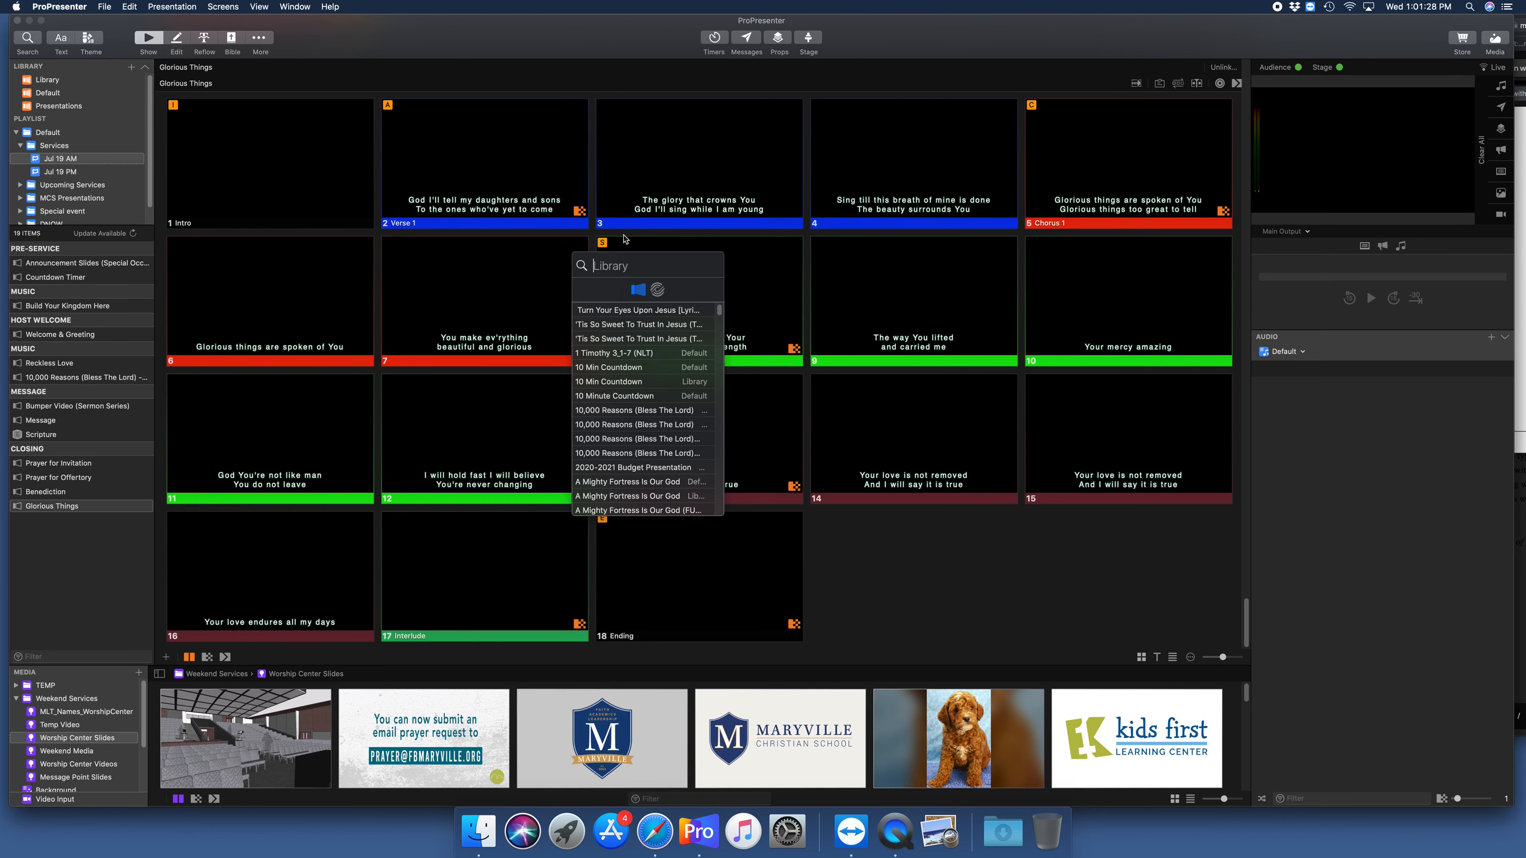
left_click(901, 567)
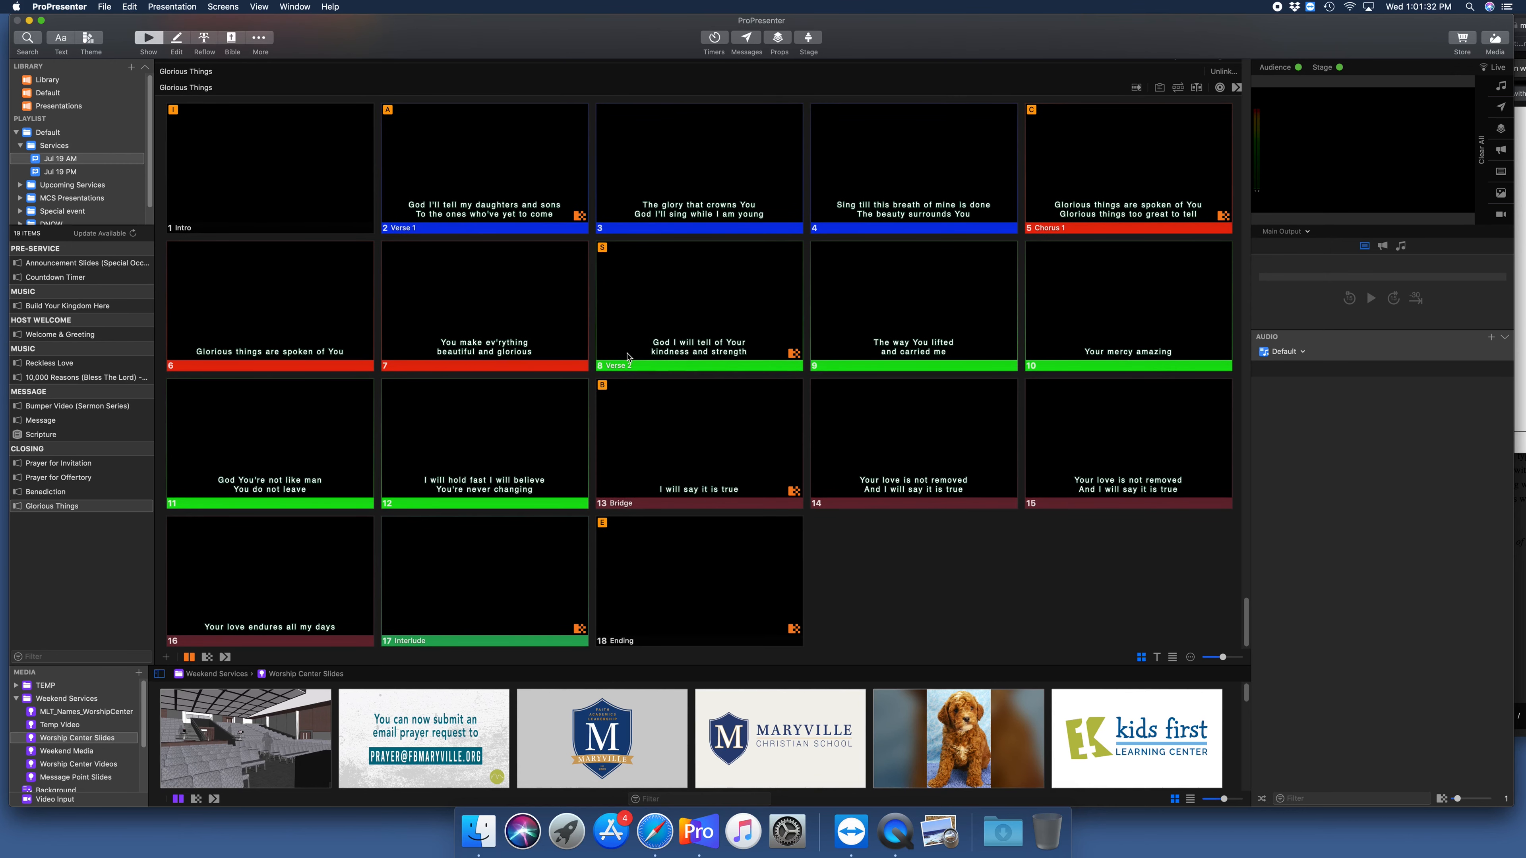
scroll(919, 521, "up", 6)
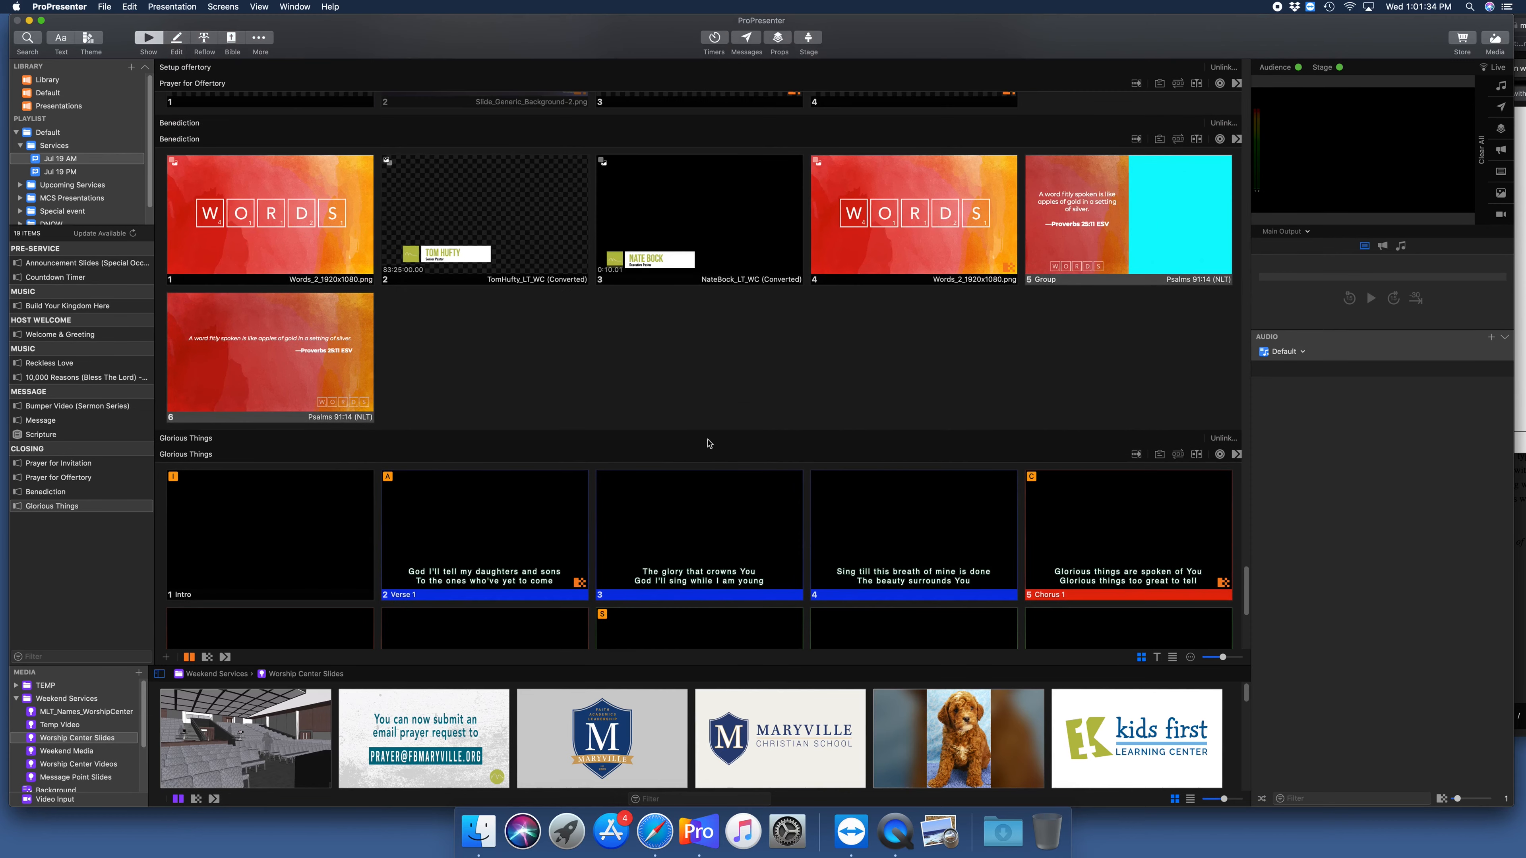
scroll(745, 426, "up", 6)
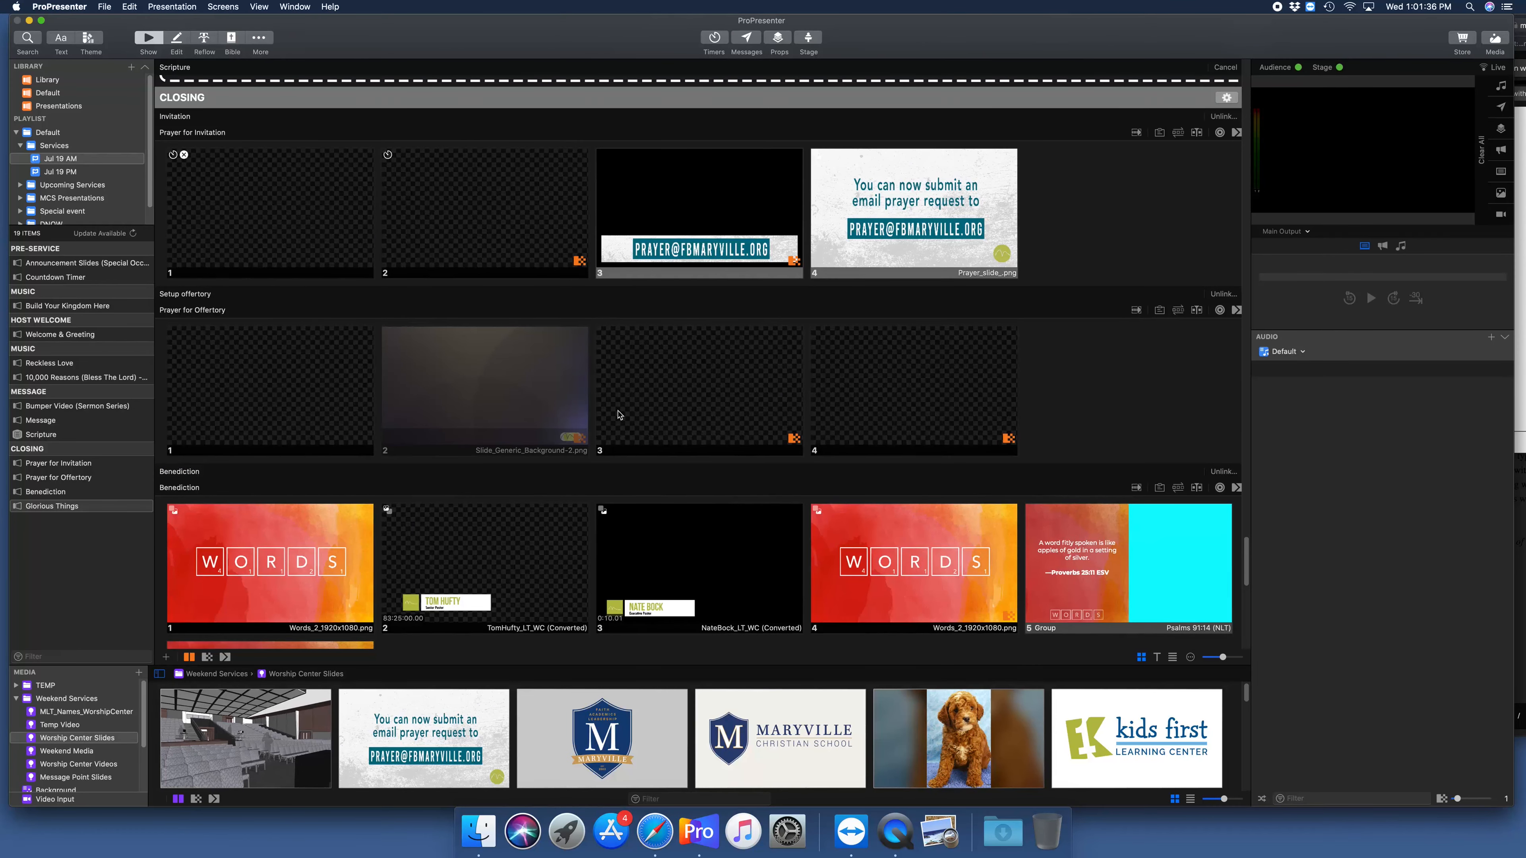
scroll(622, 414, "up", 6)
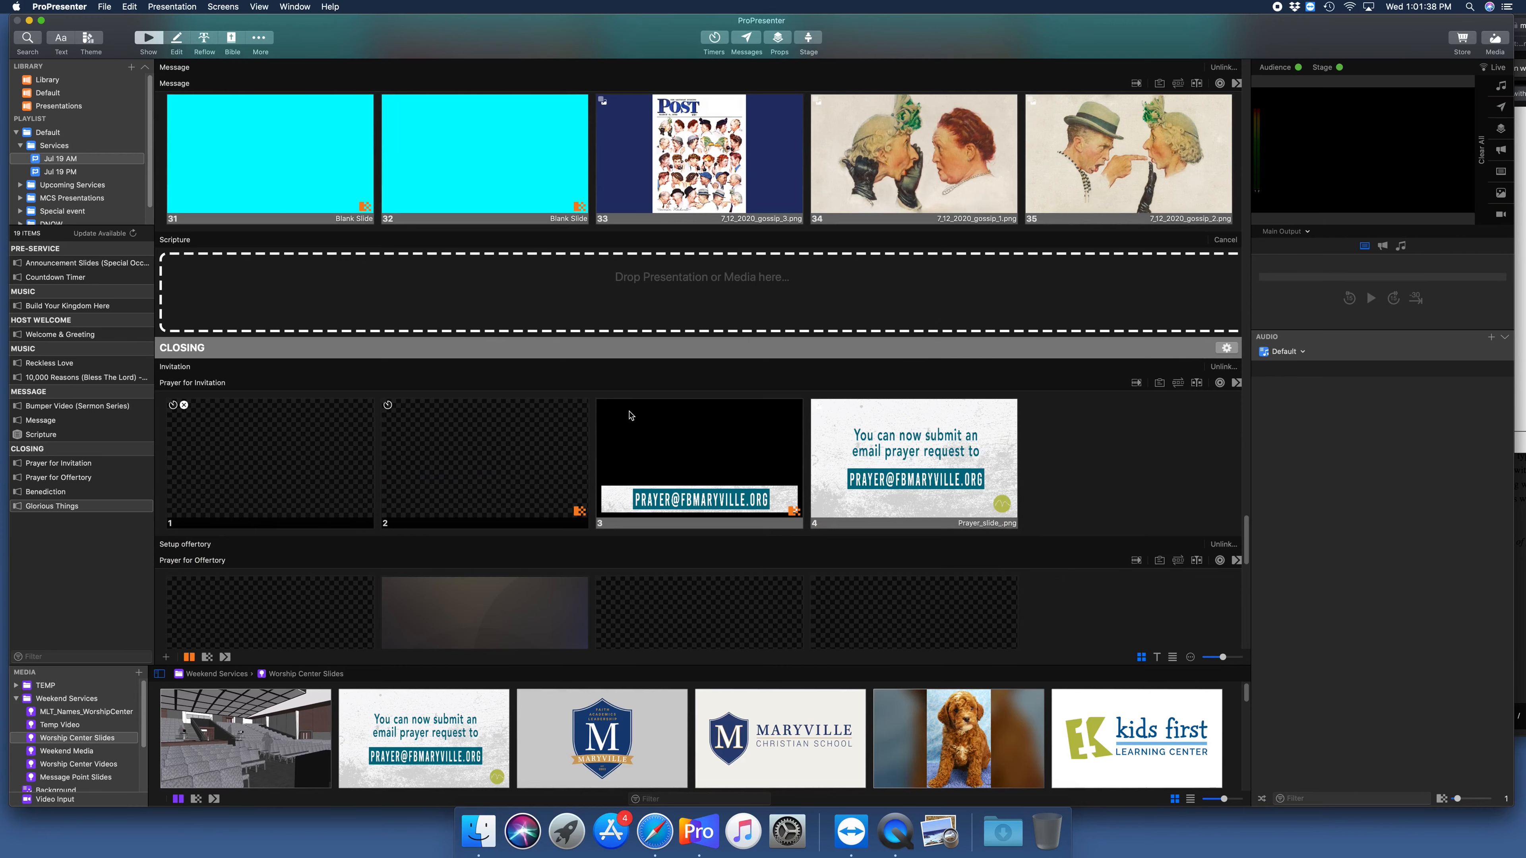
scroll(627, 418, "up", 4)
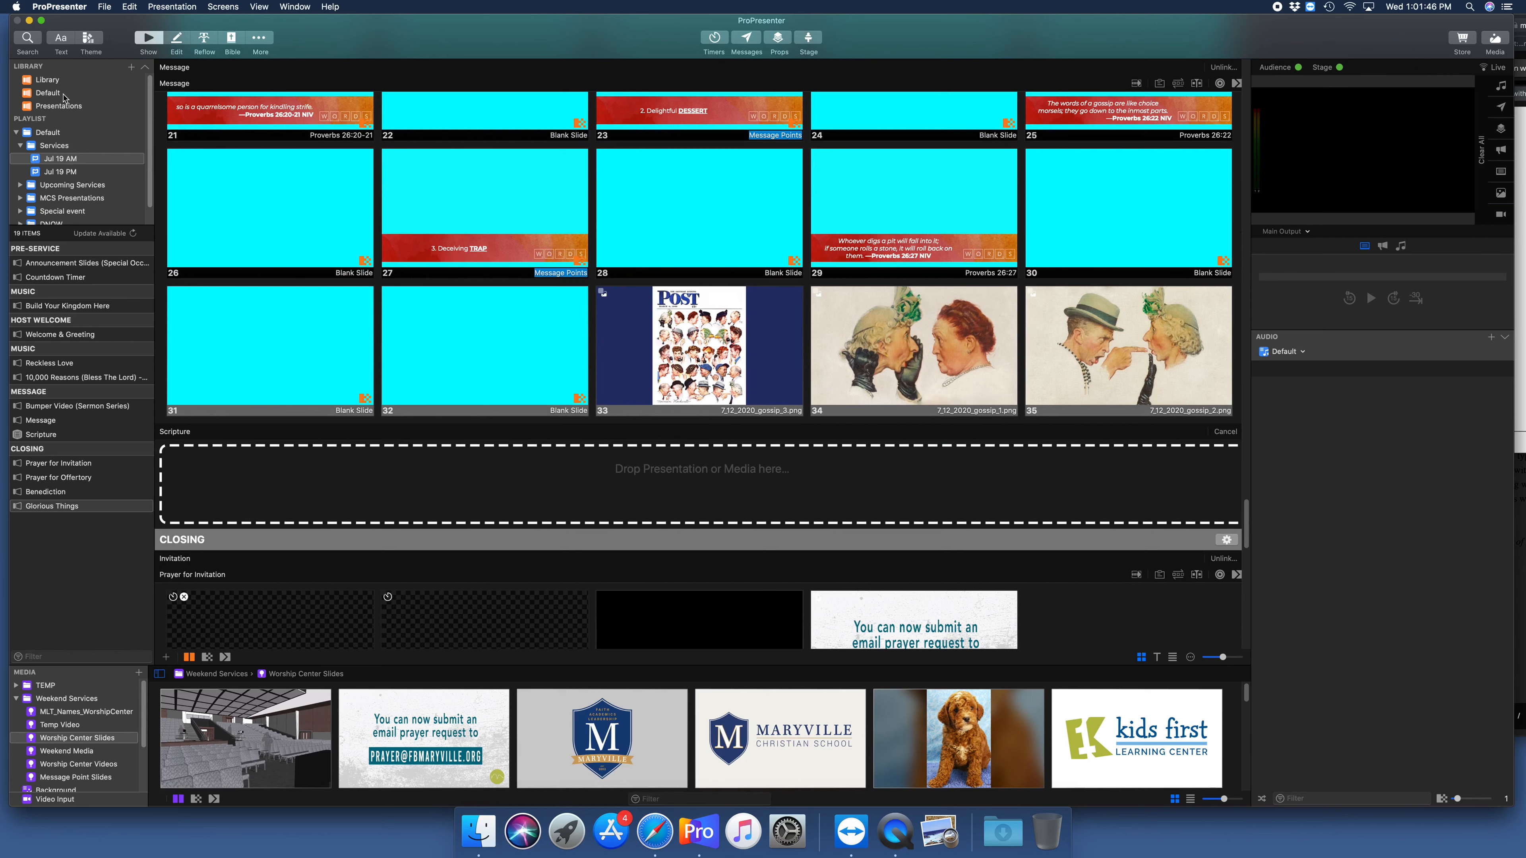
Step: Browse the Library library, filter it for "scripture", and link the Scripture presentation to the empty Scripture placeholder
left_click(48, 80)
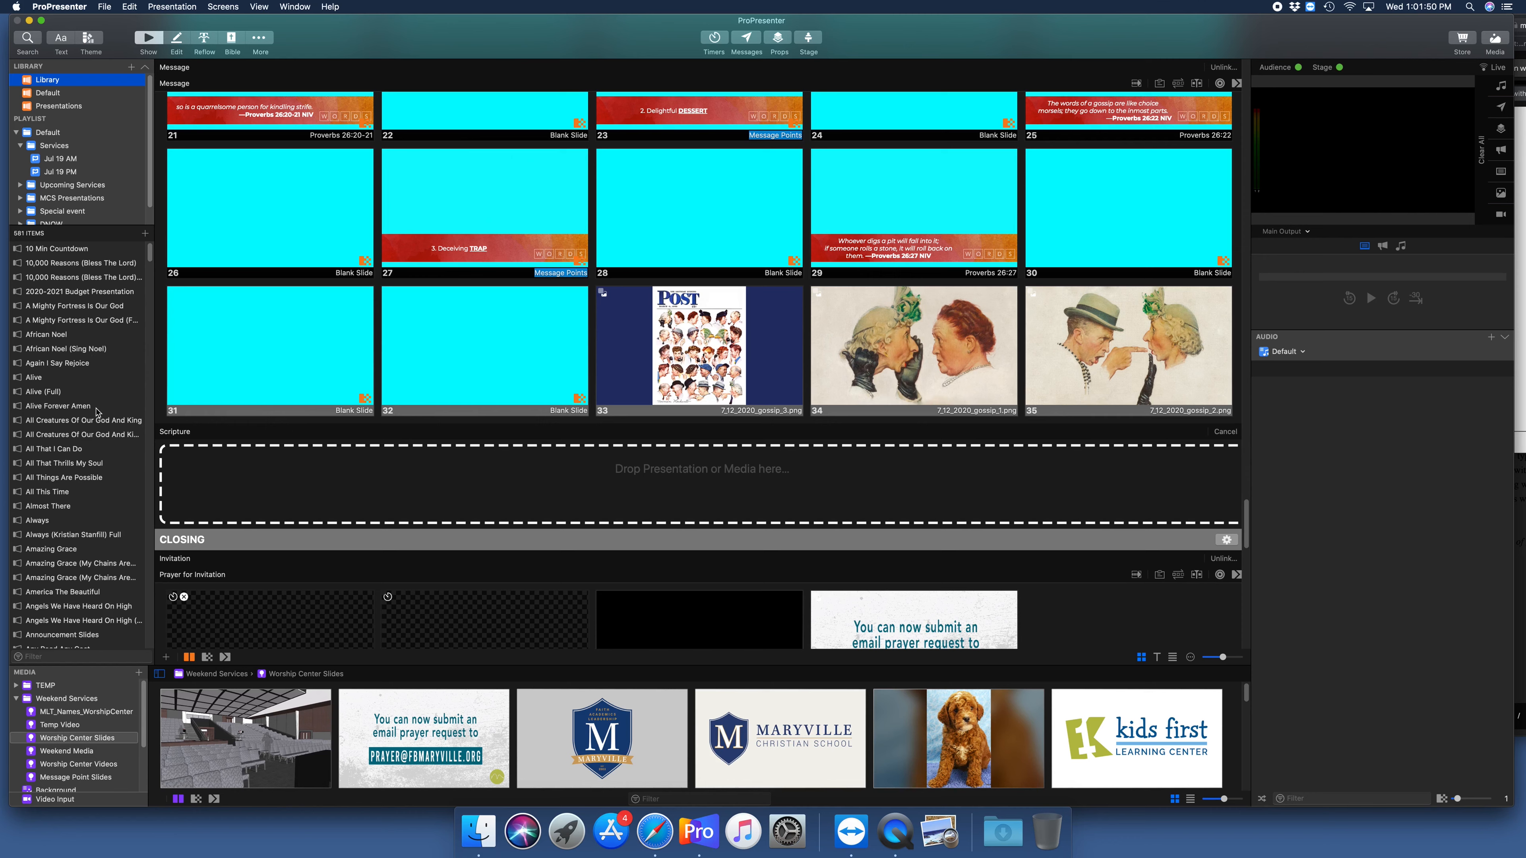
scroll(81, 483, "down", 10)
scroll(81, 484, "down", 20)
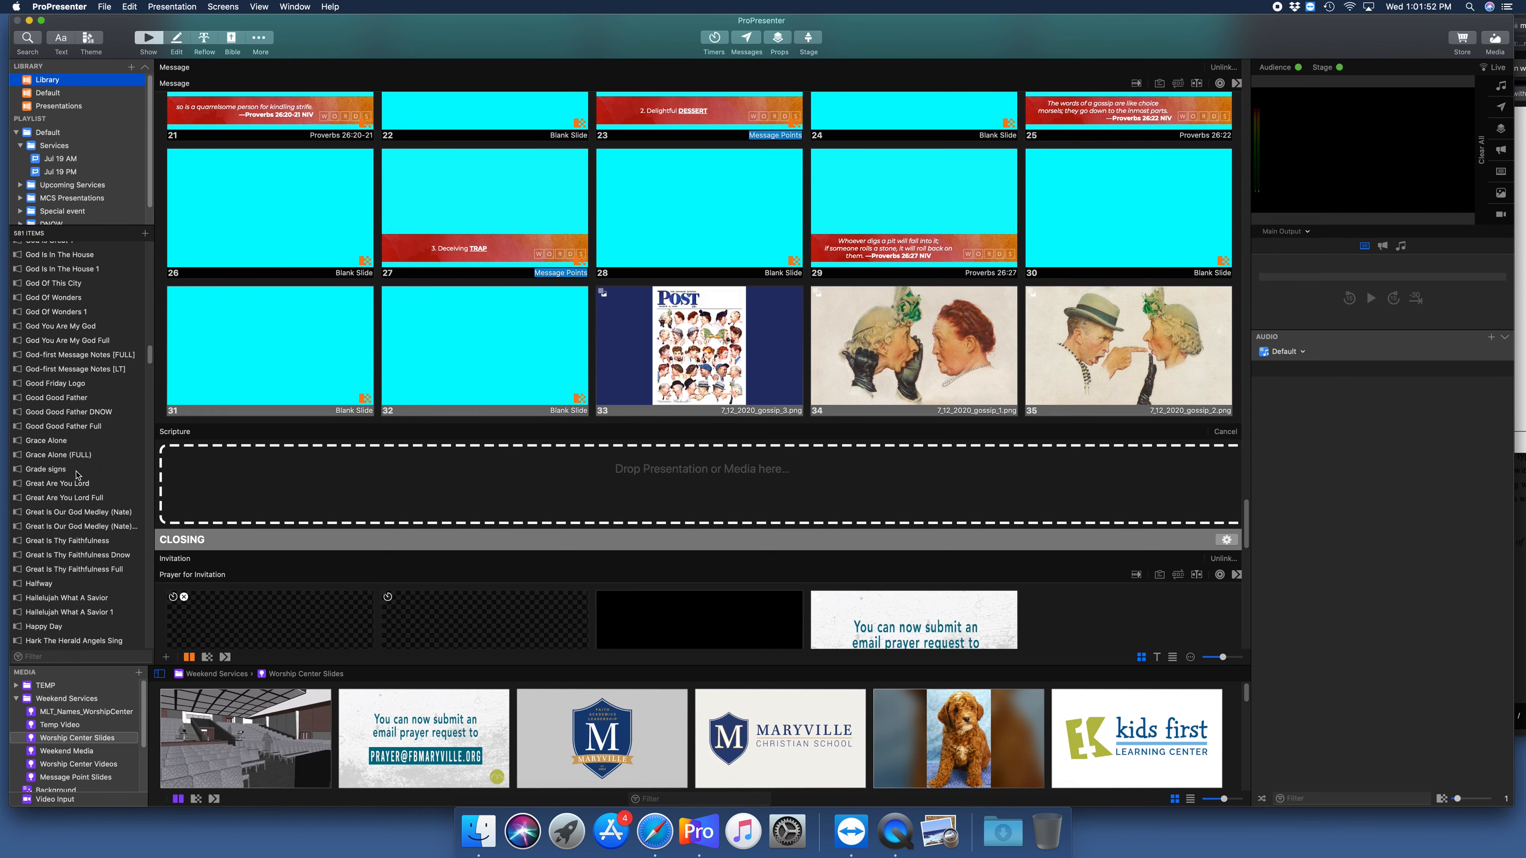
scroll(73, 475, "down", 8)
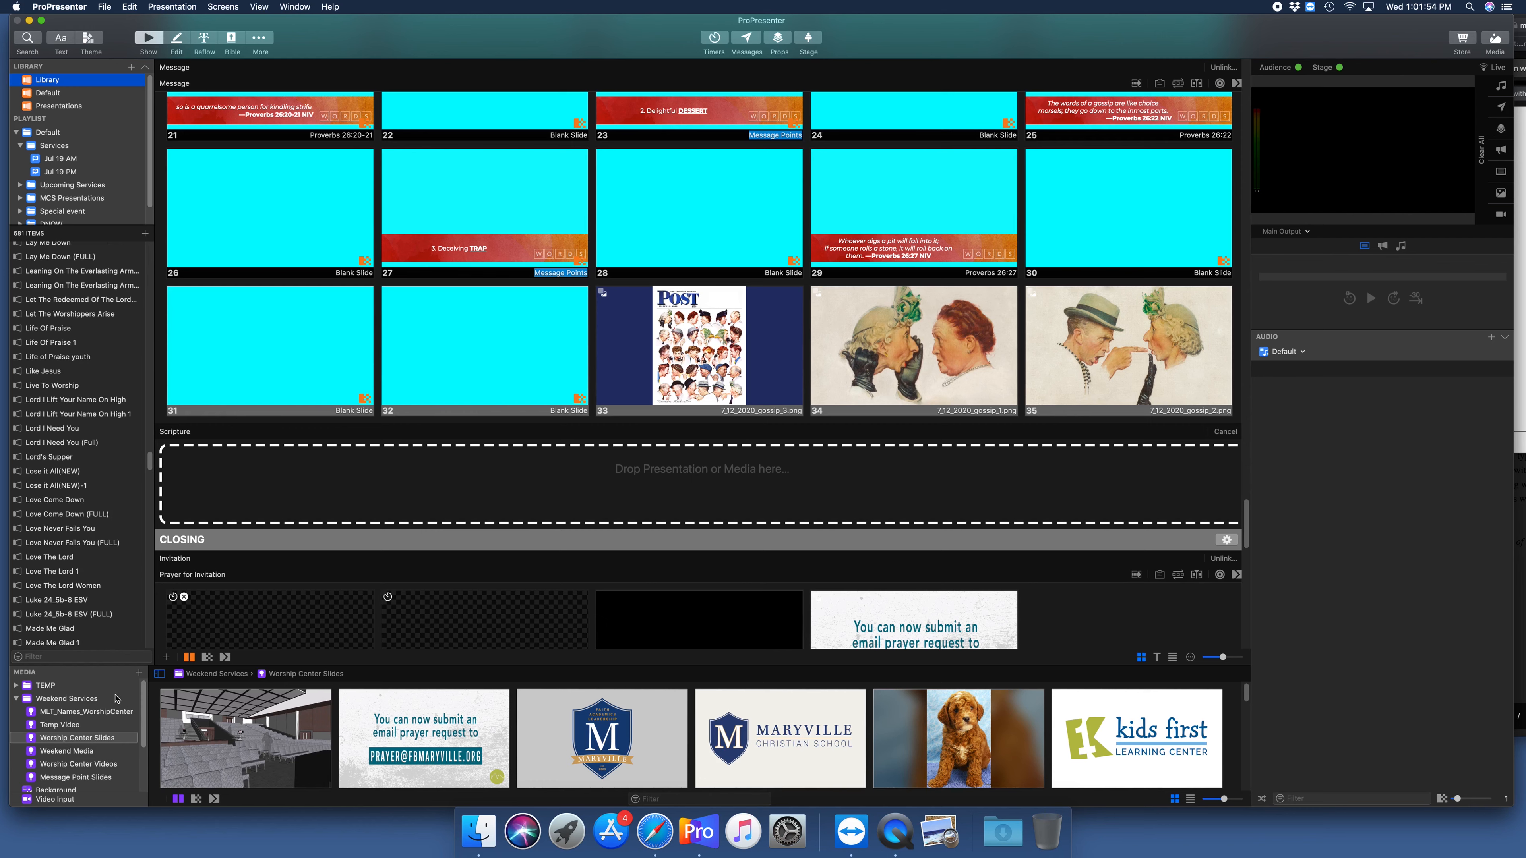
left_click(49, 656)
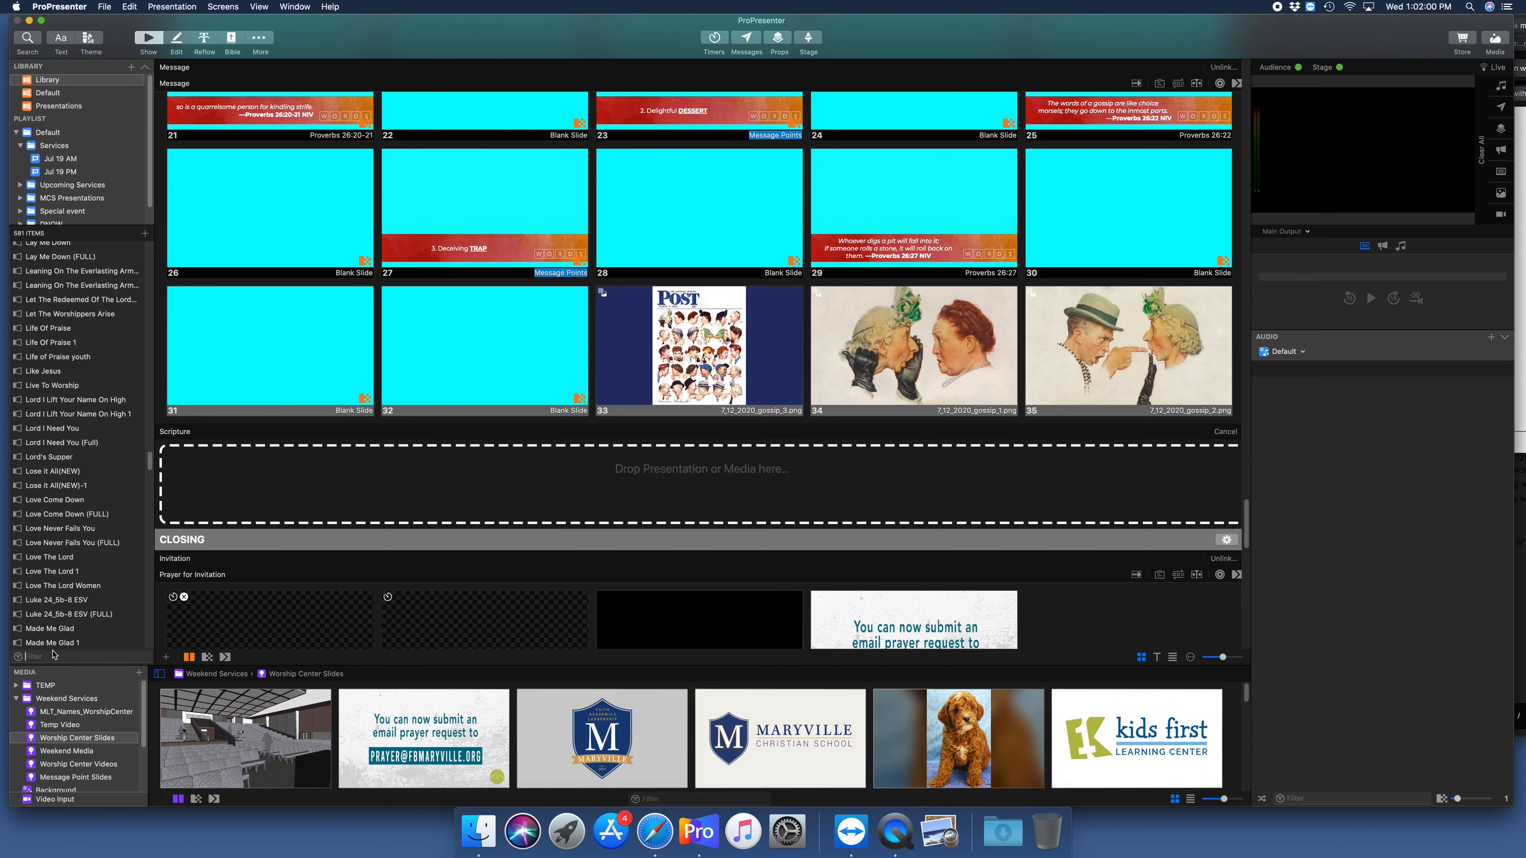
scroll(462, 441, "down", 1)
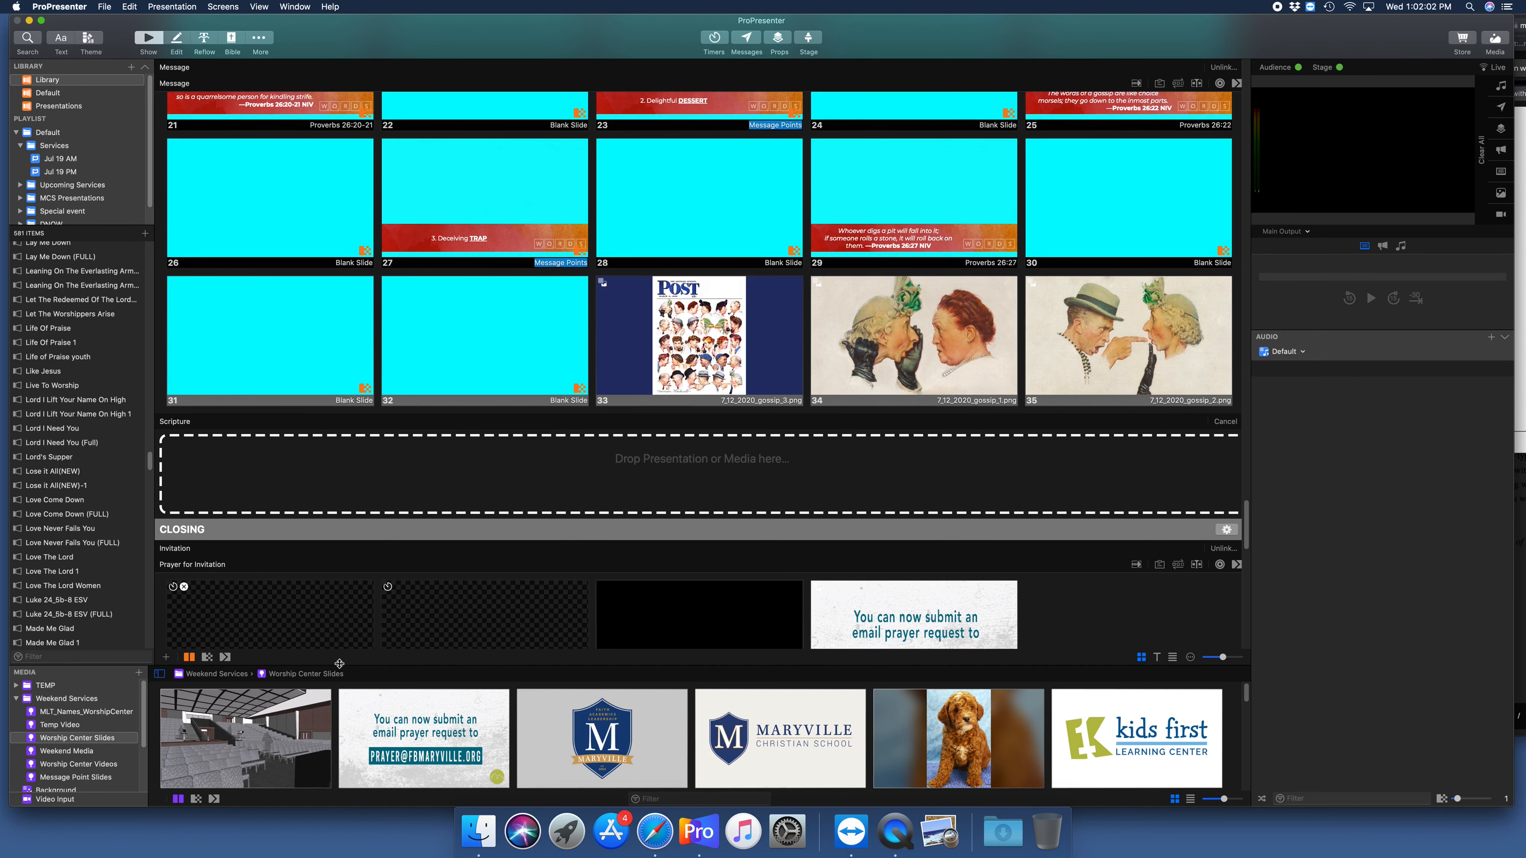
type("scripture")
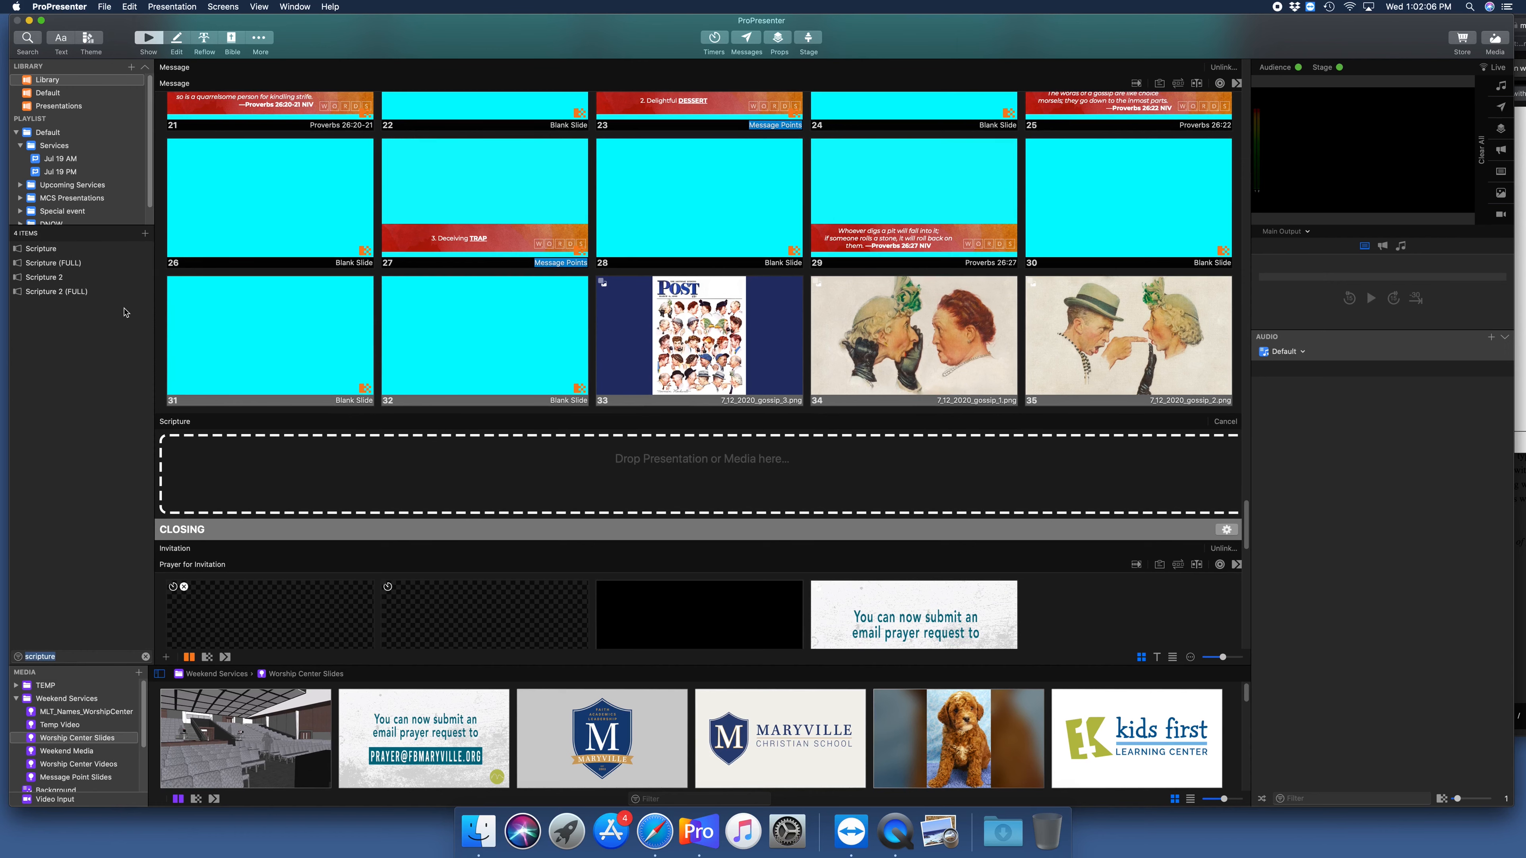
left_click_drag(35, 251, 517, 484)
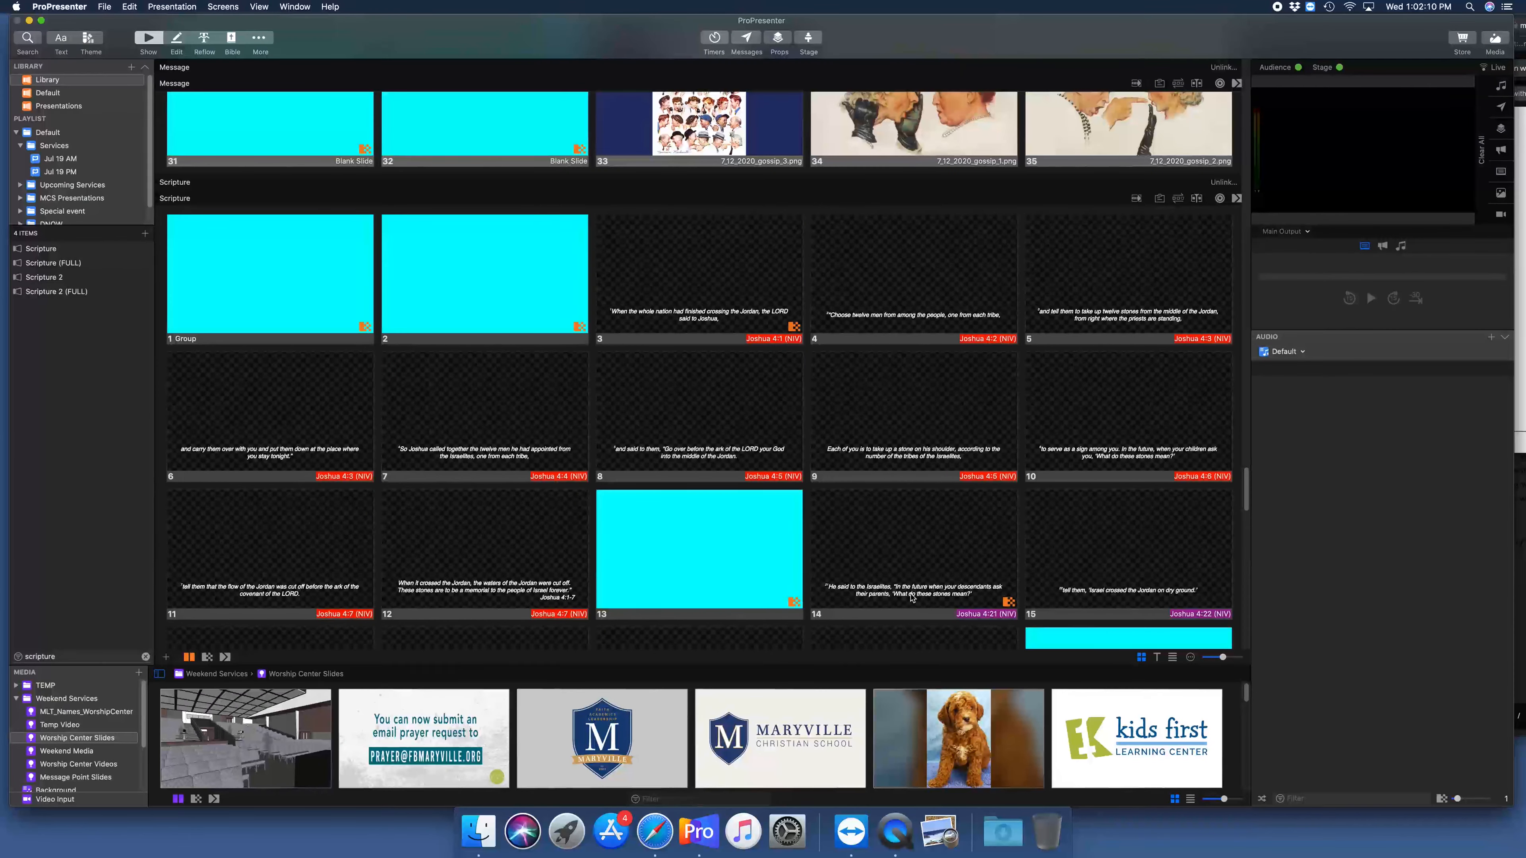
Step: Unlink the presentation from the Scripture placeholder and clear the library filter
scroll(912, 595, "up", 5)
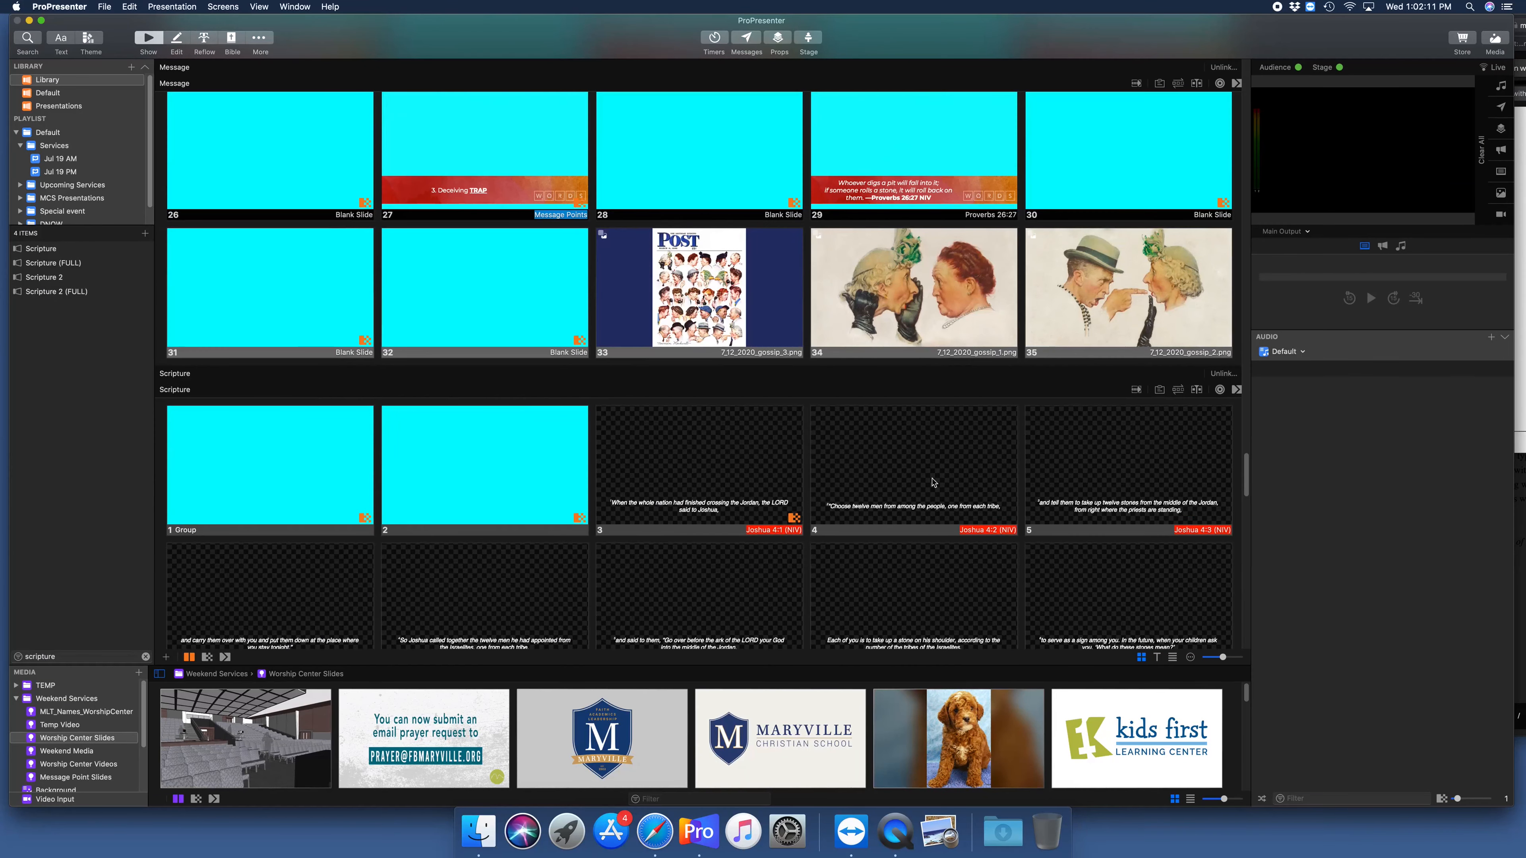
left_click(1222, 374)
left_click(145, 656)
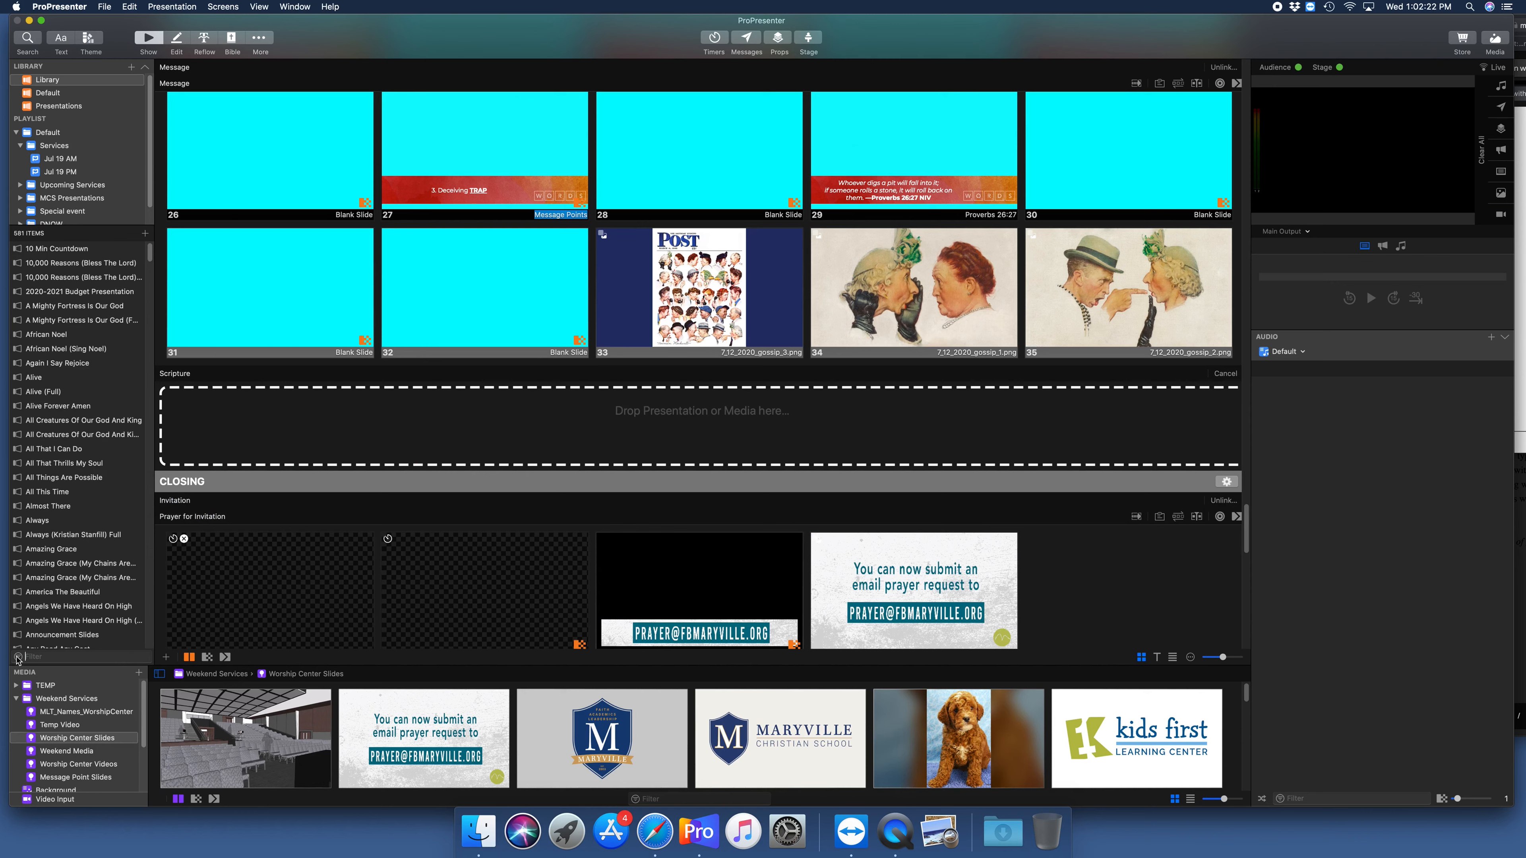
Step: Filter the Library library's presentations for "Alive", then clear the filter
left_click(46, 656)
type("Alive")
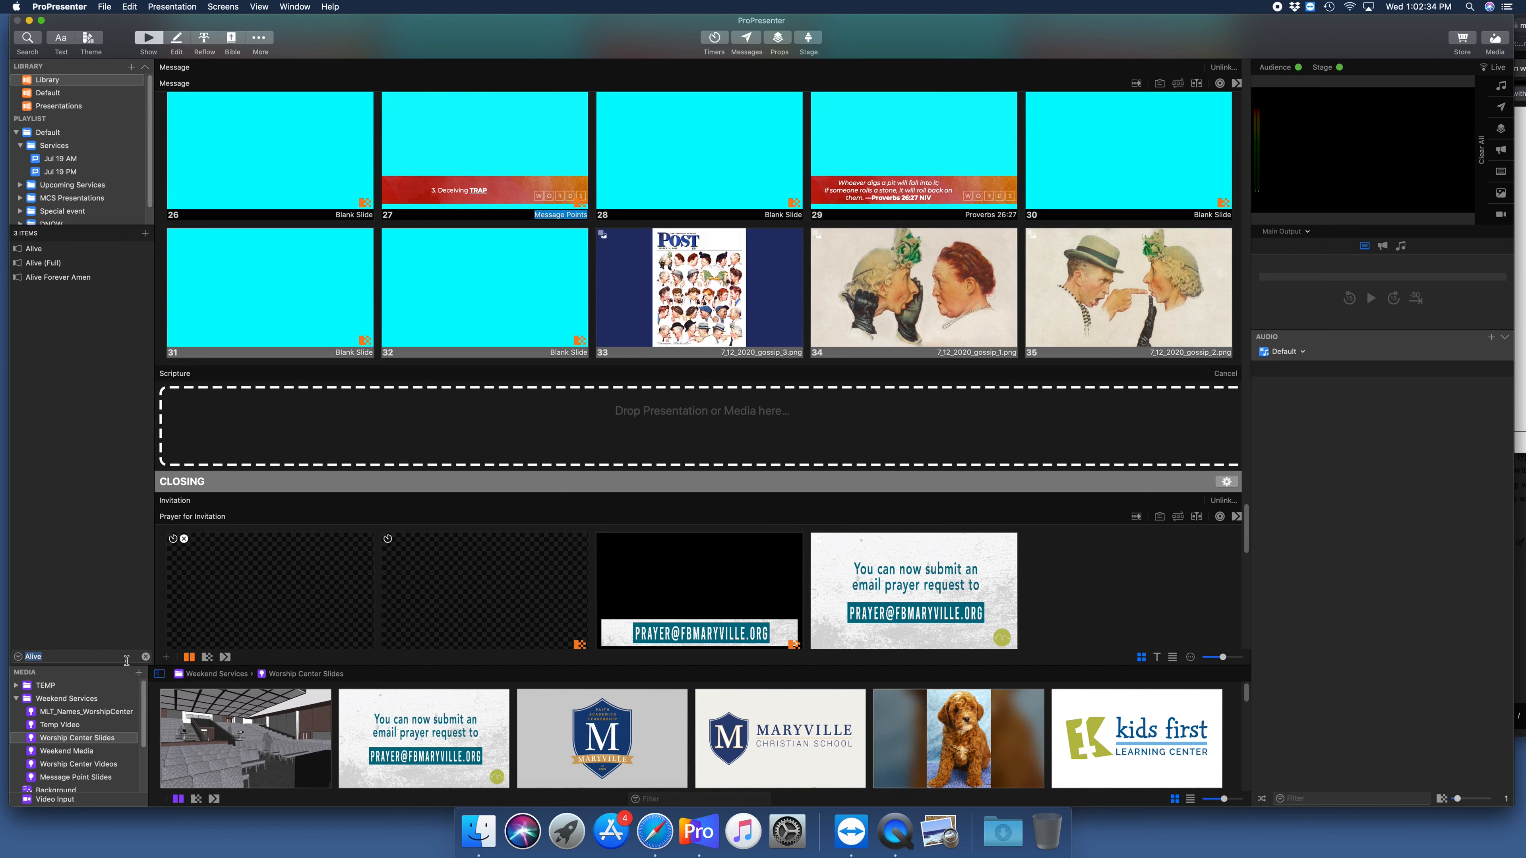
left_click(145, 657)
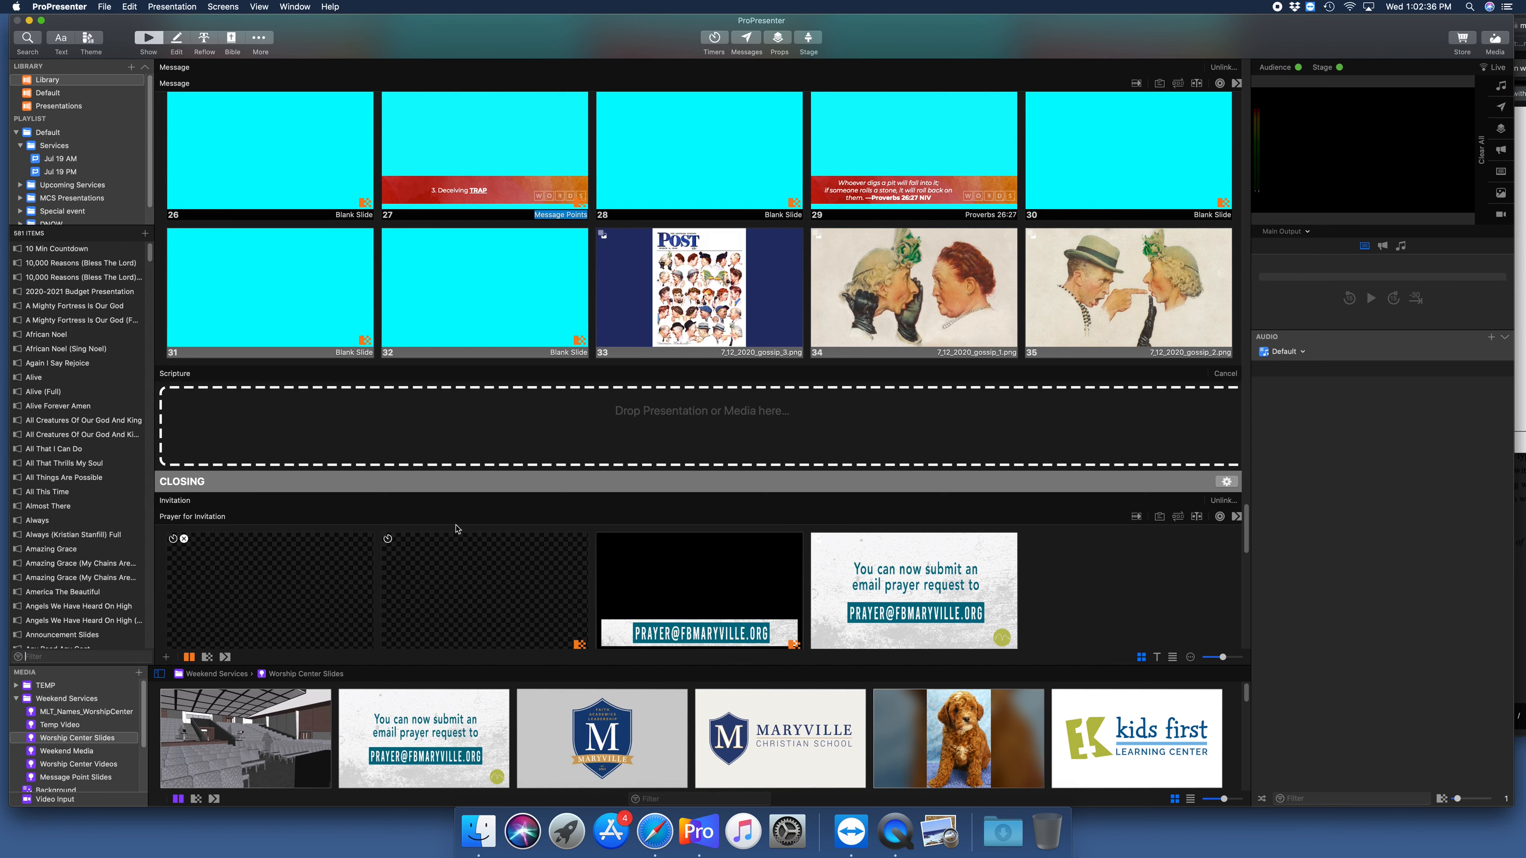